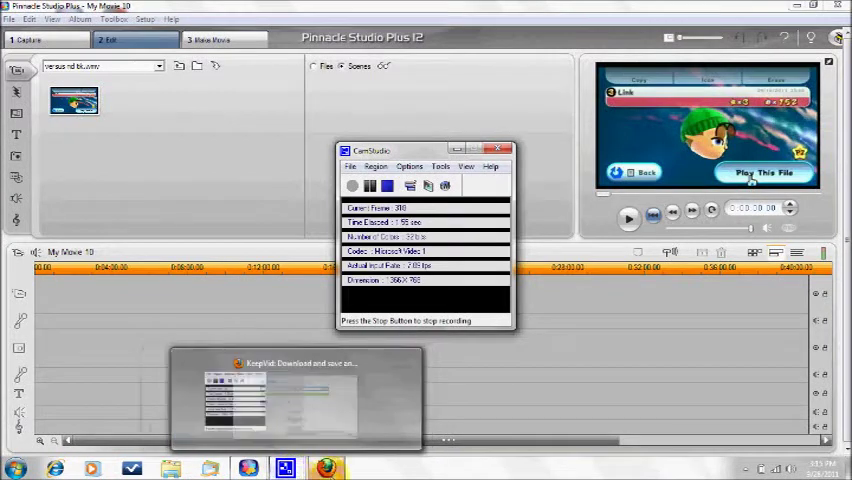
Bring Firefox back from KeepVid to the Mario and Luigi Superstar Saga Part 16 YouTube page.
{"action": "left_click", "coordinate": [330, 398]}
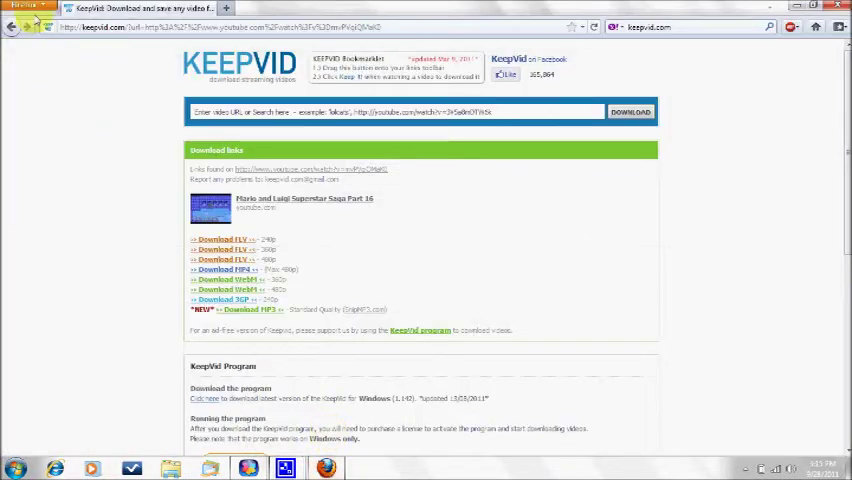
{"action": "left_click", "coordinate": [15, 26]}
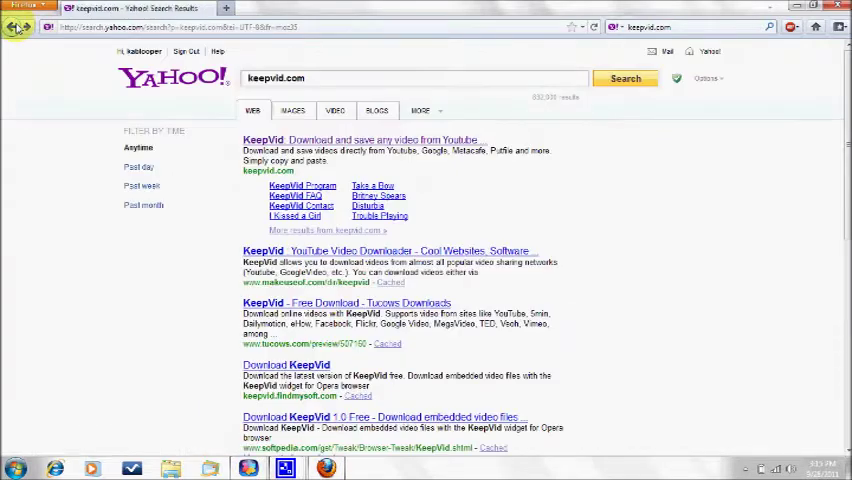
{"action": "left_click", "coordinate": [16, 27]}
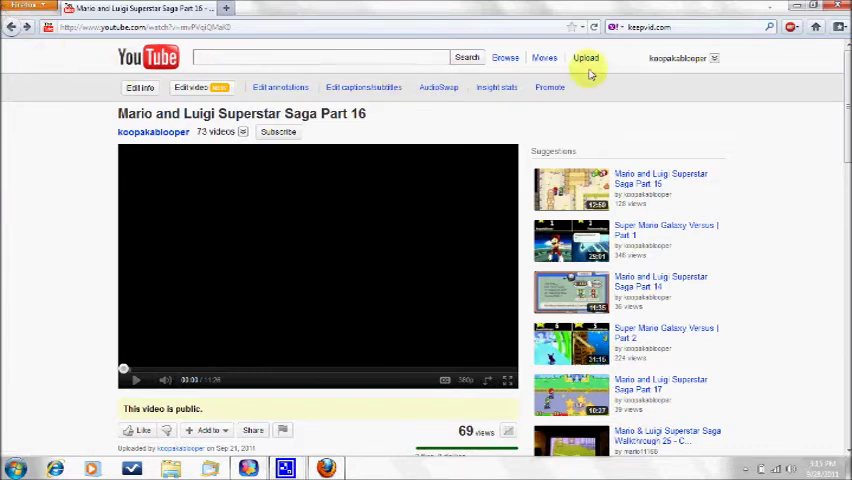
{"action": "left_click", "coordinate": [680, 58]}
Choose Videos in the account dropdown to open My Videos & Playlists.
{"action": "left_click", "coordinate": [648, 111]}
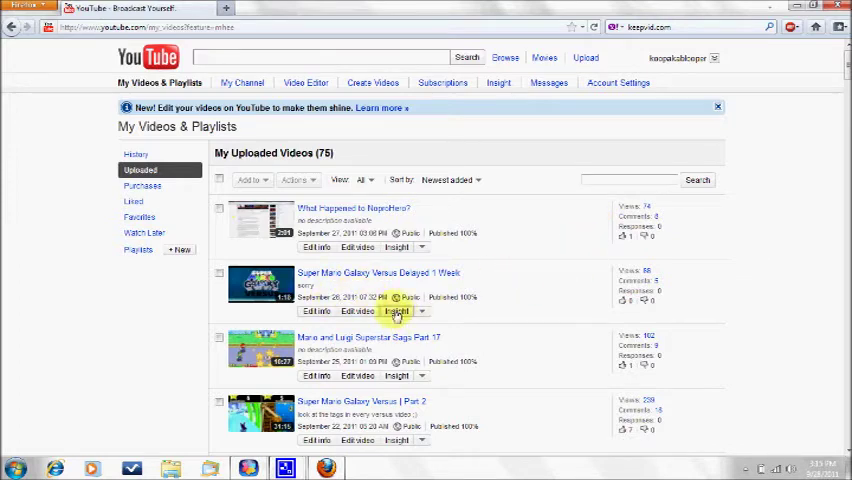
Copy the Super Mario Galaxy Versus Delayed 1 Week page address and search for keepvid.com.
{"action": "left_click", "coordinate": [402, 274]}
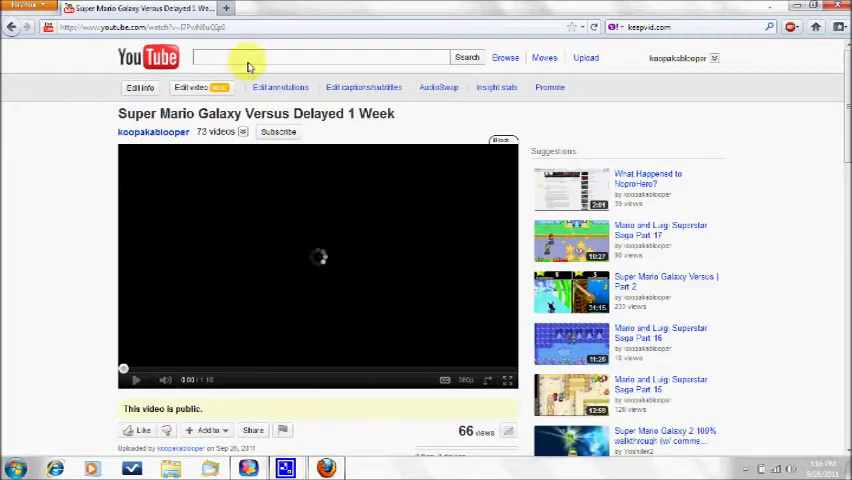
{"action": "left_click", "coordinate": [247, 26]}
{"action": "right_click", "coordinate": [247, 26]}
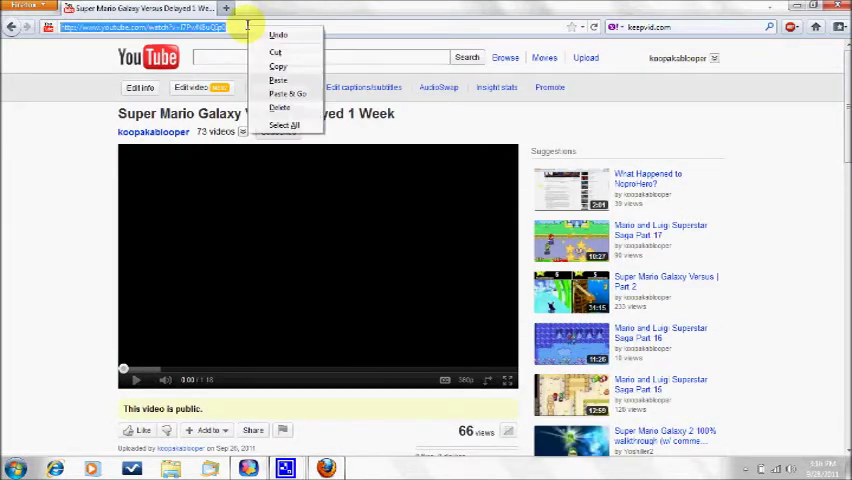
{"action": "left_click", "coordinate": [277, 66]}
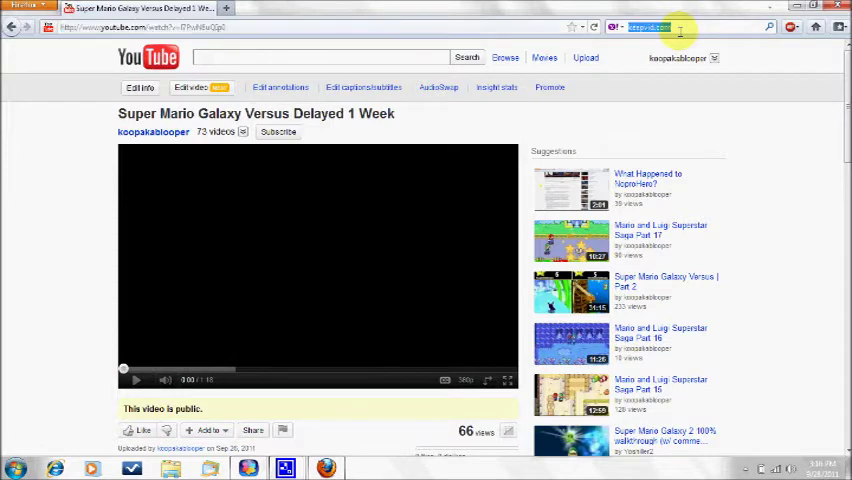
{"action": "key", "text": "Return"}
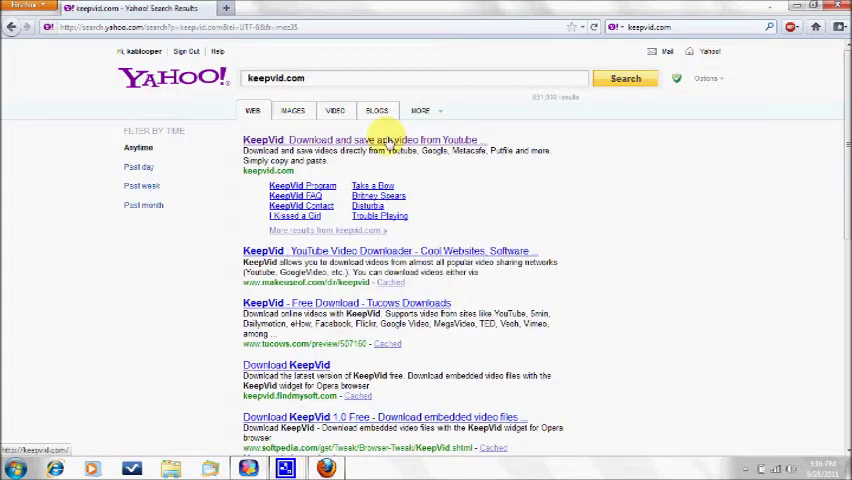
Paste the video address into KeepVid, fetch its download links, and minimize Firefox.
{"action": "left_click", "coordinate": [385, 140]}
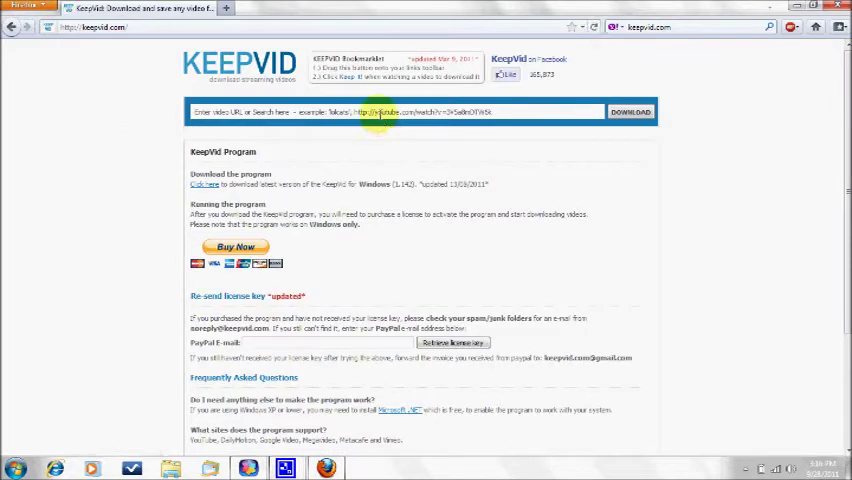
{"action": "right_click", "coordinate": [382, 117]}
{"action": "left_click", "coordinate": [408, 169]}
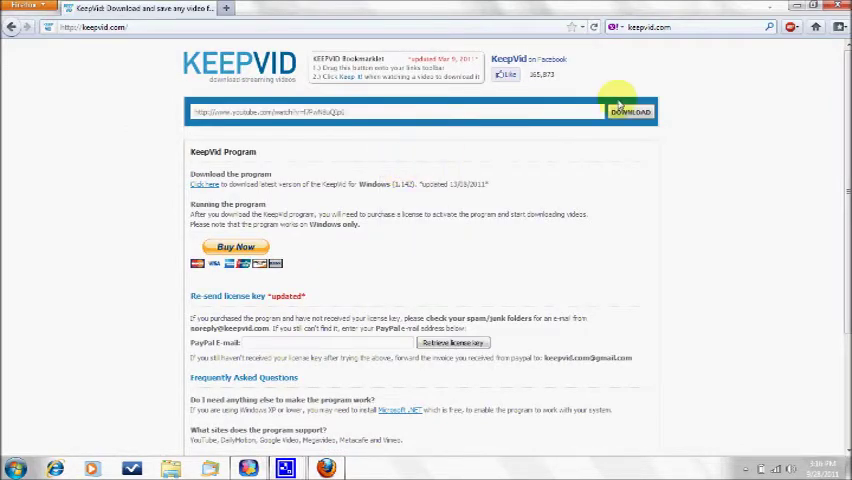
{"action": "left_click", "coordinate": [630, 111]}
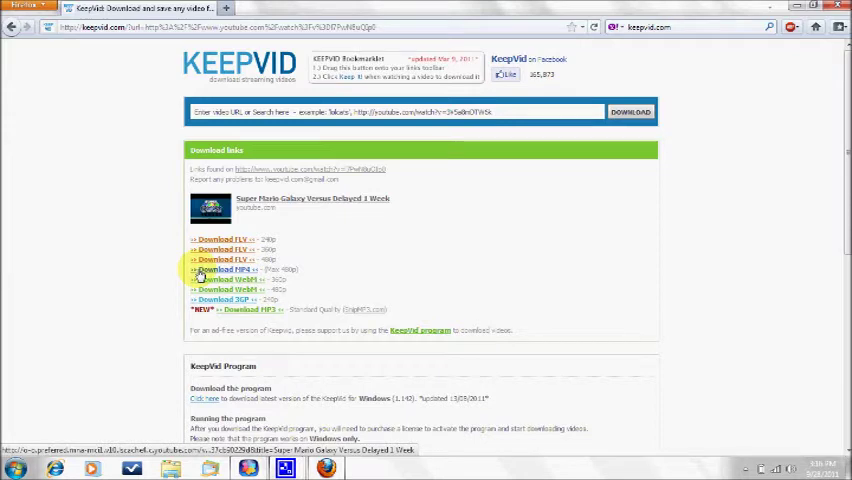
{"action": "left_click", "coordinate": [772, 6]}
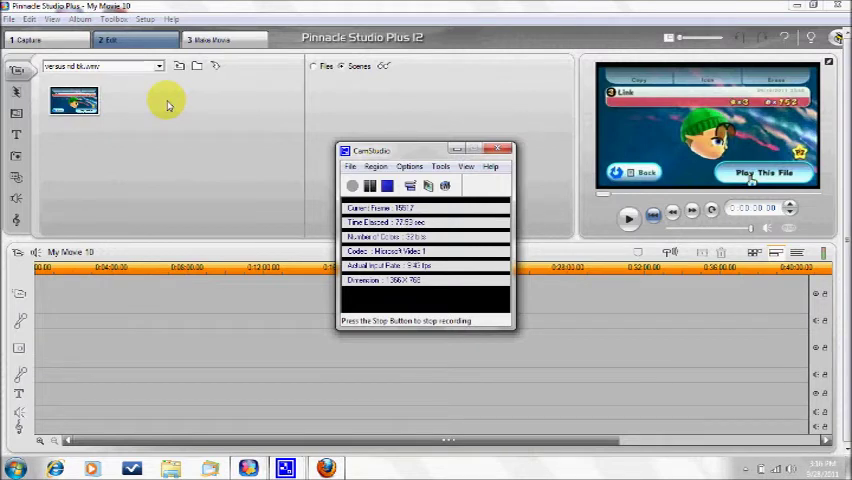
Drag the first versus clip from the album onto the main video track.
{"action": "left_click", "coordinate": [76, 103]}
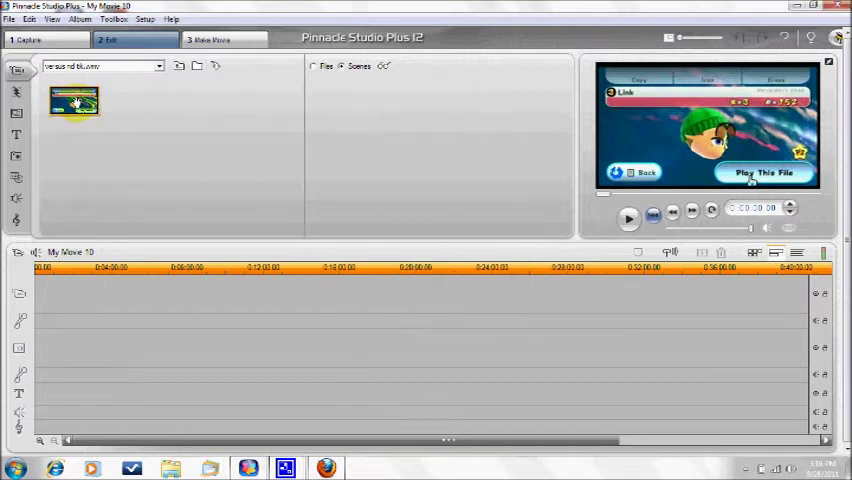
{"action": "left_click_drag", "start_coordinate": [76, 103], "coordinate": [52, 315]}
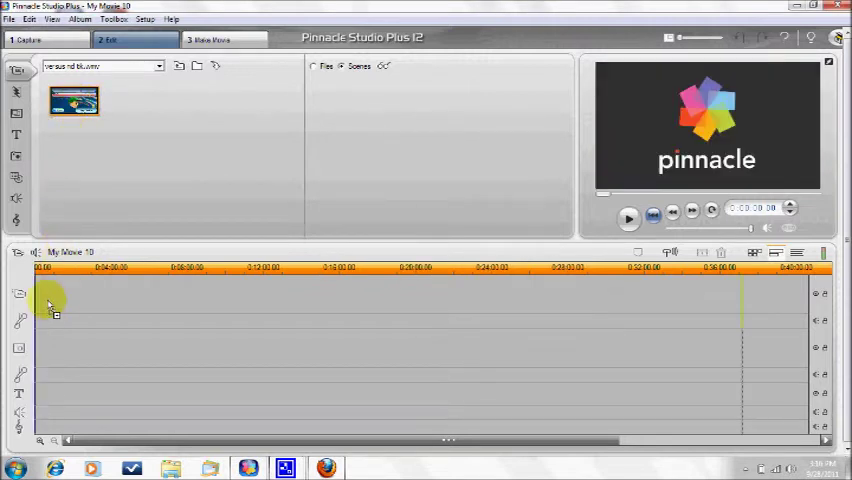
{"action": "left_click_drag", "start_coordinate": [50, 305], "coordinate": [50, 305]}
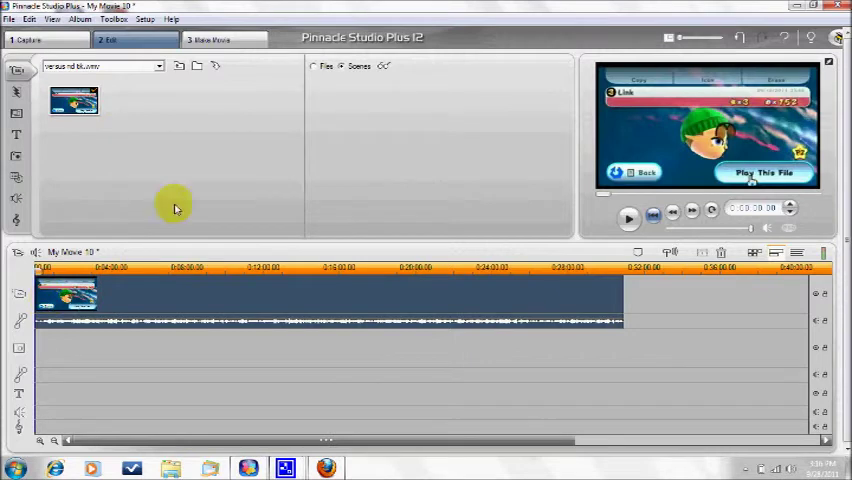
Load the second versus video and place it on the overlay track.
{"action": "left_click", "coordinate": [196, 67]}
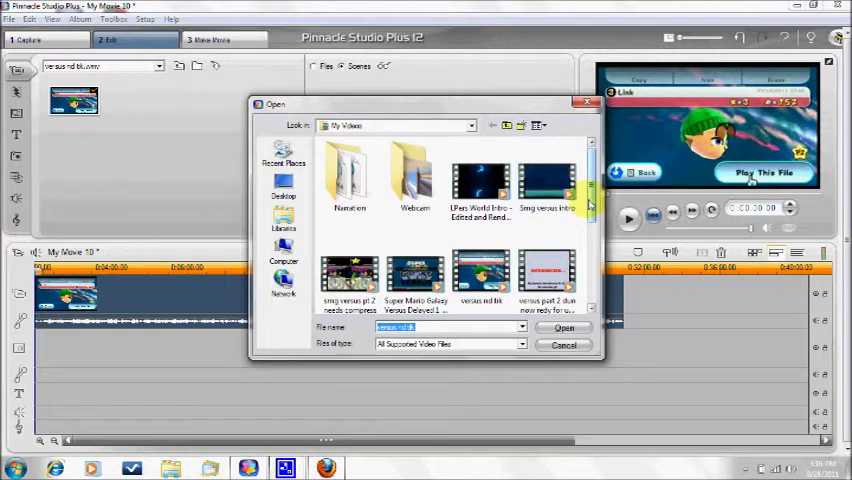
{"action": "left_click_drag", "start_coordinate": [589, 190], "coordinate": [592, 250]}
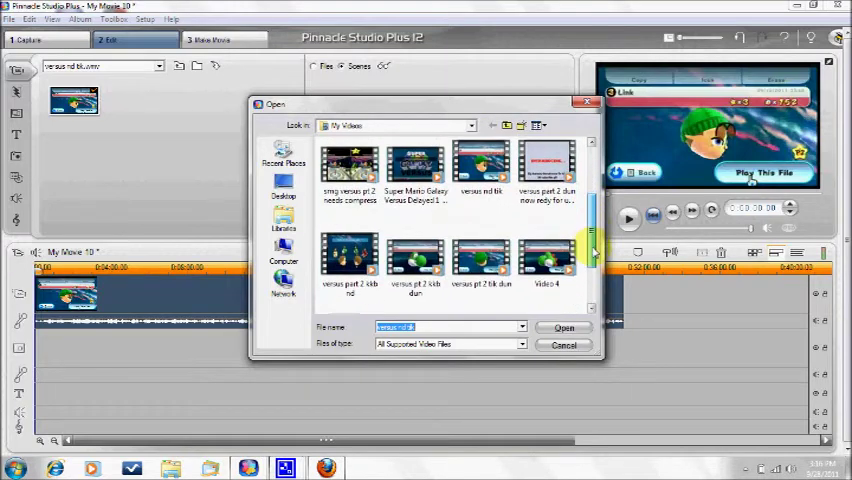
{"action": "double_click", "coordinate": [413, 258]}
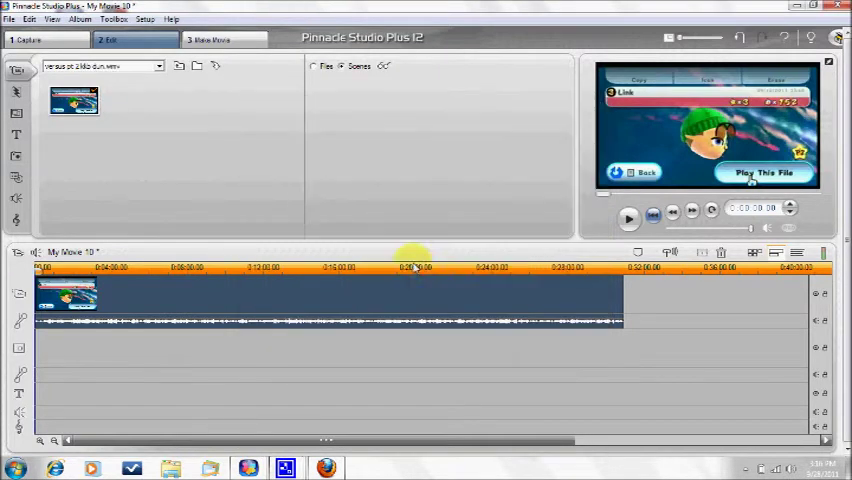
{"action": "left_click_drag", "start_coordinate": [72, 103], "coordinate": [42, 354]}
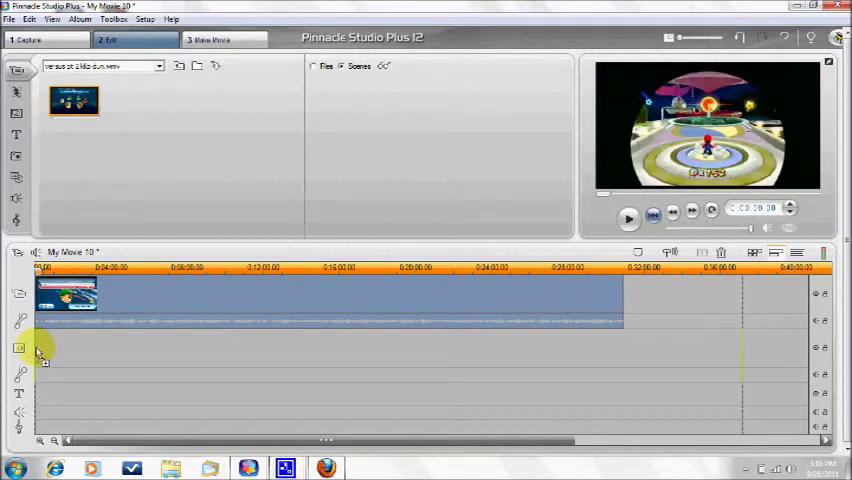
{"action": "left_click_drag", "start_coordinate": [42, 352], "coordinate": [42, 352]}
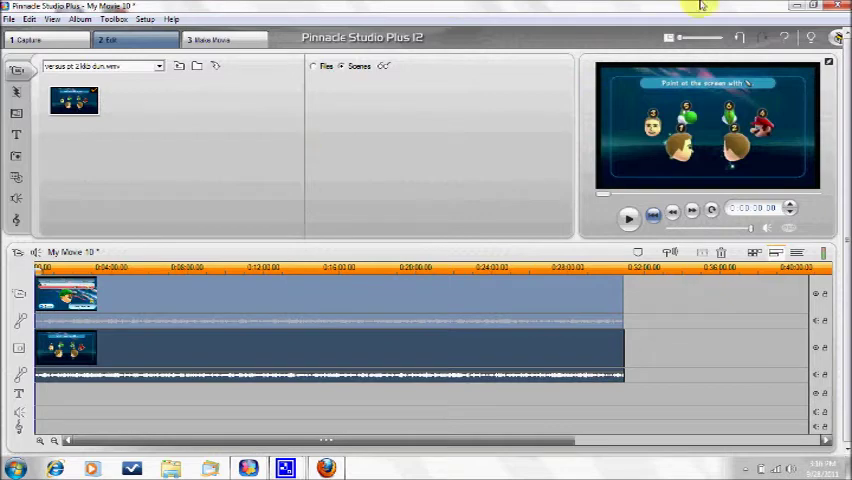
{"action": "left_click", "coordinate": [796, 6]}
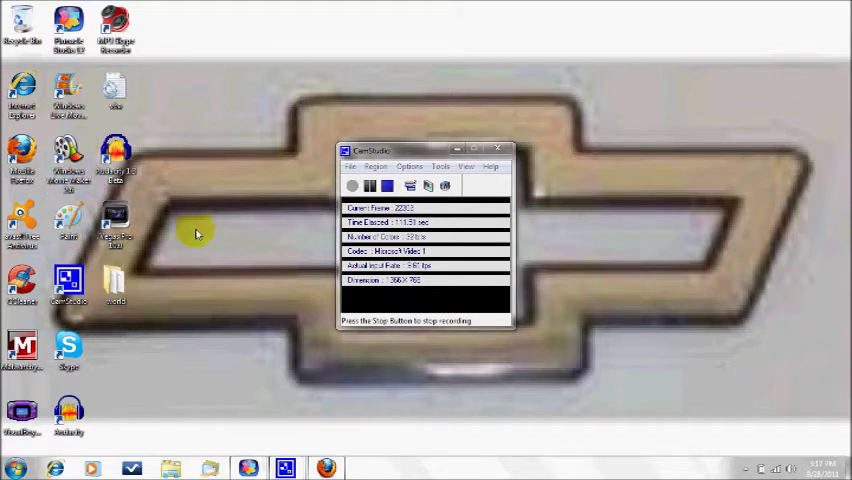
{"action": "mouse_move", "coordinate": [248, 468]}
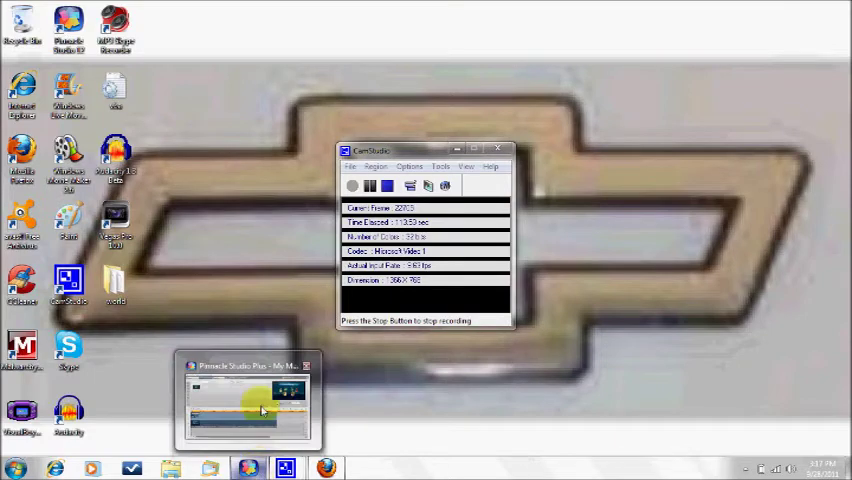
{"action": "left_click", "coordinate": [260, 408]}
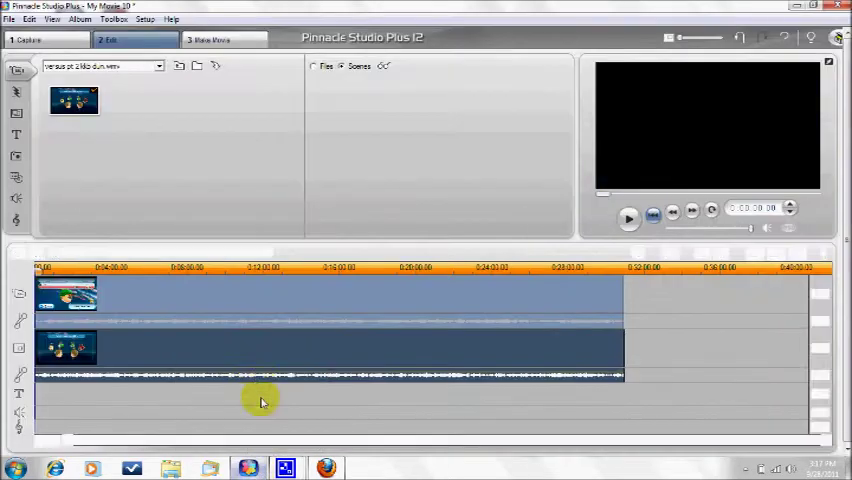
Select the dark picture with yellow stars from the still-picture album.
{"action": "left_click", "coordinate": [16, 155]}
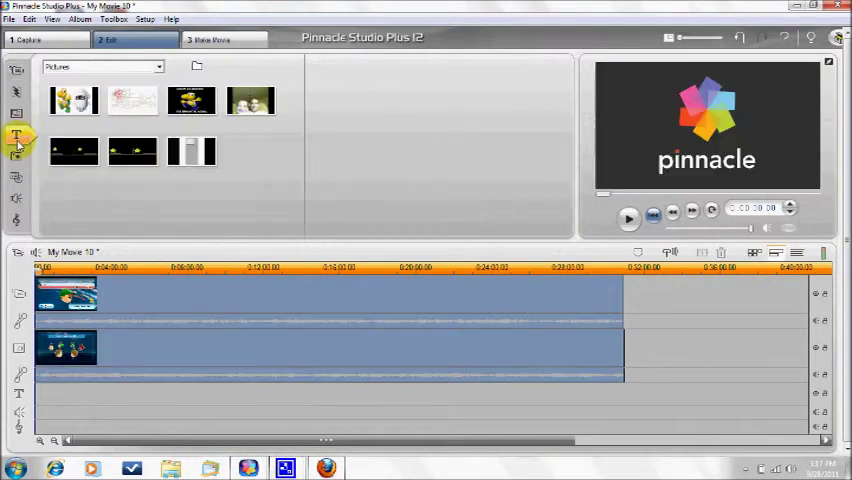
{"action": "left_click", "coordinate": [90, 150]}
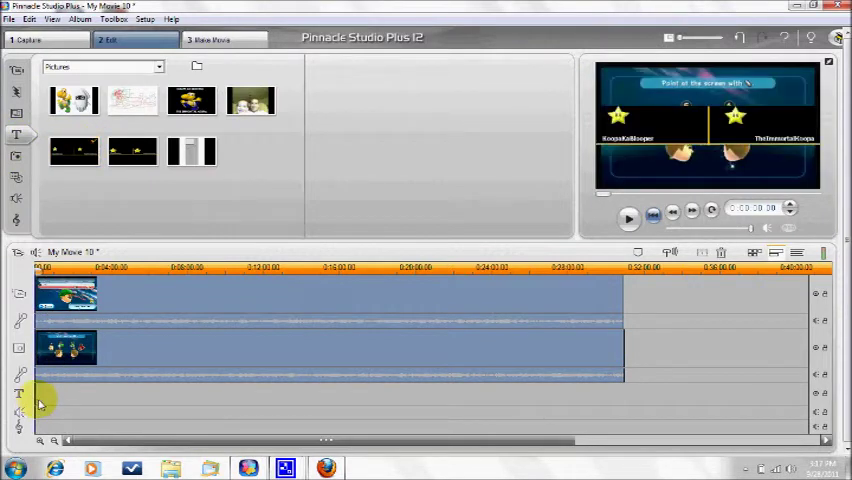
{"action": "left_click", "coordinate": [40, 440]}
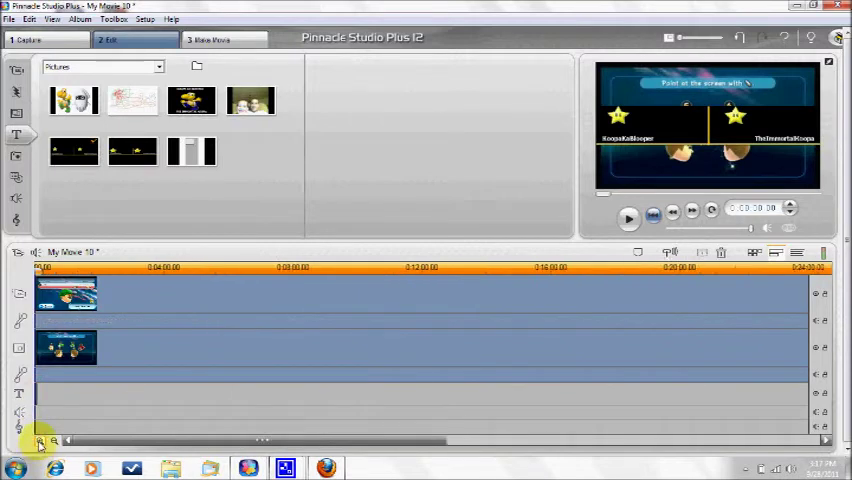
{"action": "left_click", "coordinate": [40, 440]}
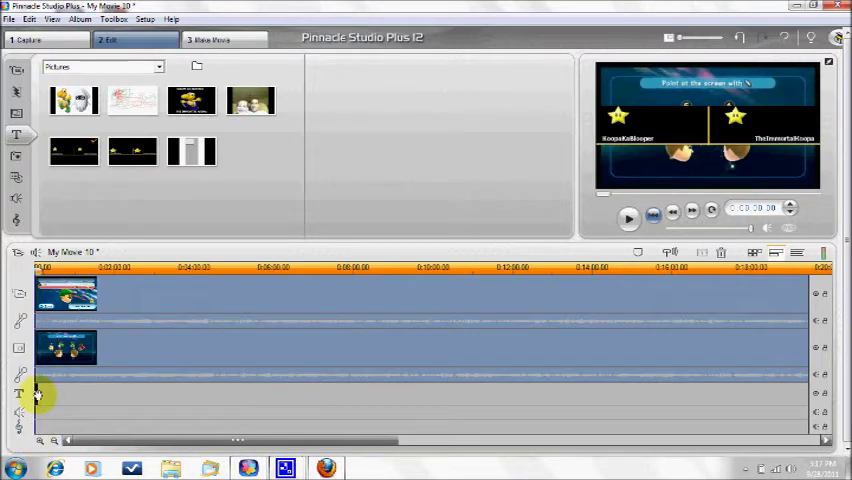
{"action": "left_click", "coordinate": [40, 441]}
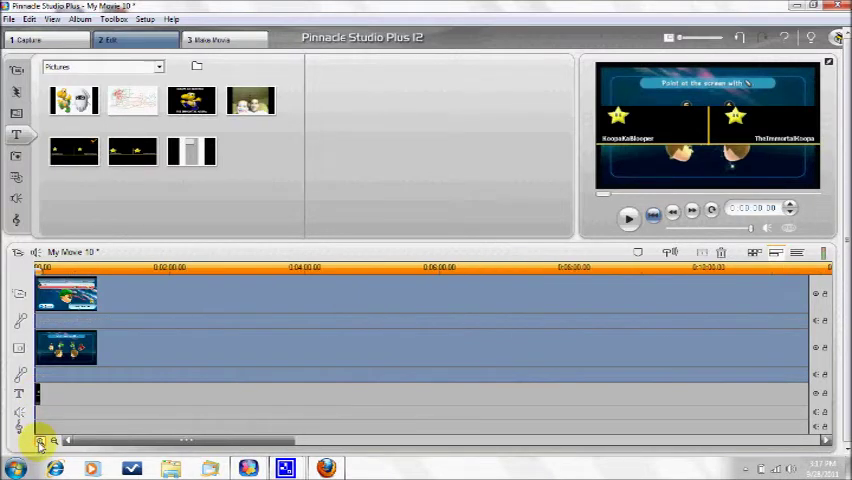
{"action": "left_click", "coordinate": [40, 441]}
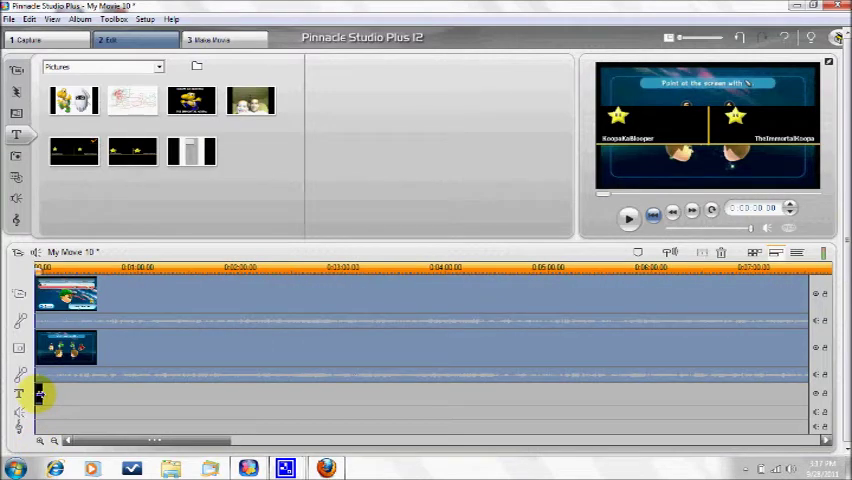
Stretch the star title clip on the title track to end around 0:07:14.
{"action": "left_click_drag", "start_coordinate": [40, 395], "coordinate": [776, 411]}
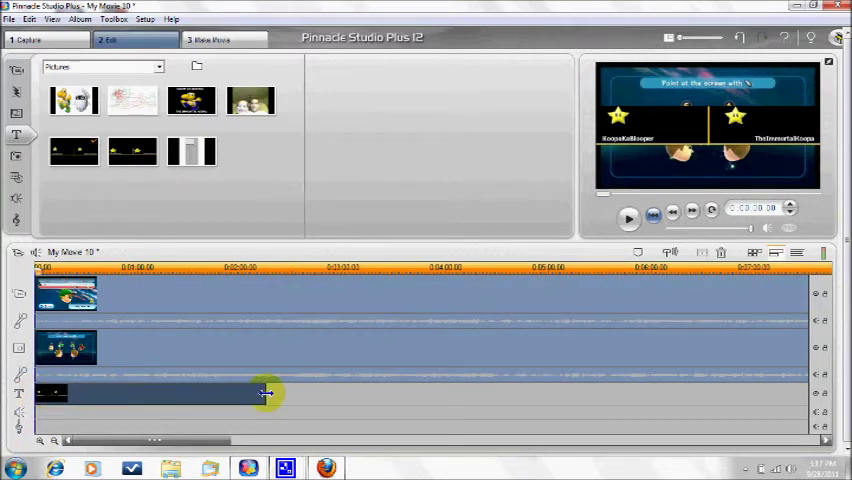
{"action": "left_click", "coordinate": [778, 268]}
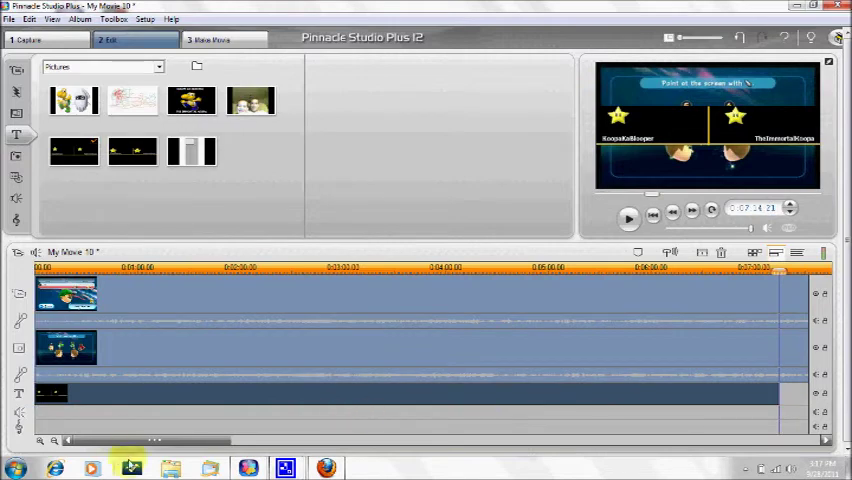
{"action": "left_click", "coordinate": [53, 441]}
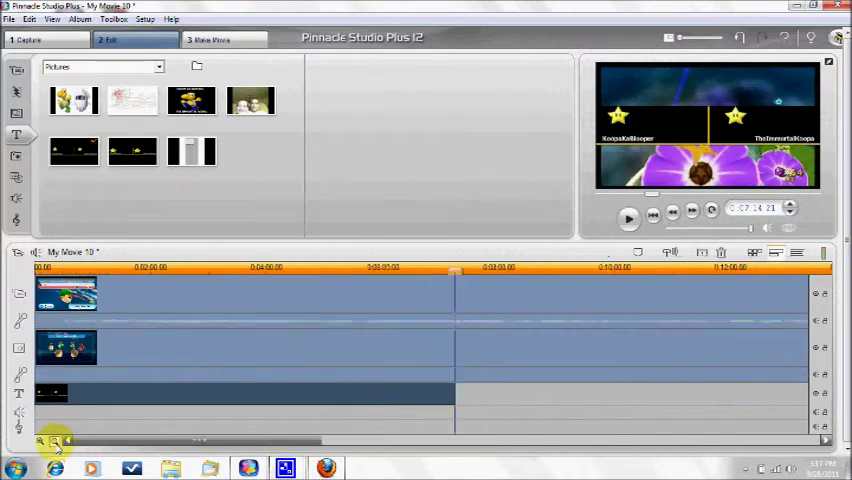
{"action": "left_click", "coordinate": [53, 441]}
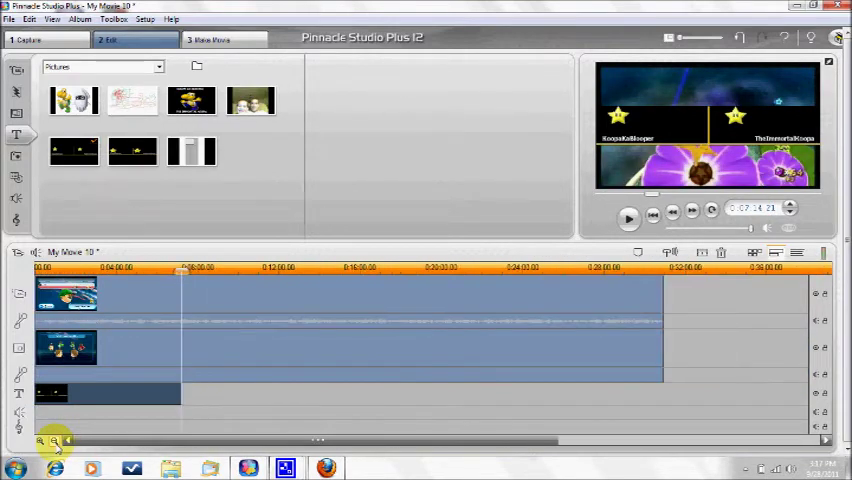
Extend the title clip to the videos' end and add versus3 to the sound track.
{"action": "left_click_drag", "start_coordinate": [178, 394], "coordinate": [660, 396]}
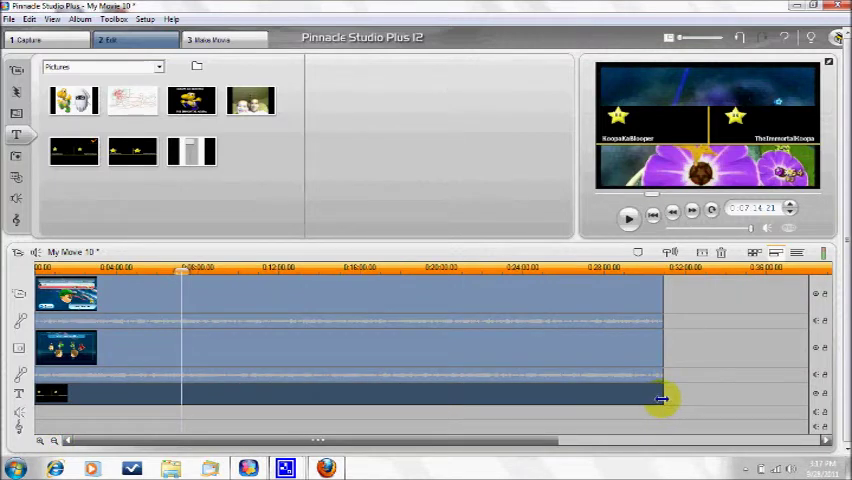
{"action": "left_click", "coordinate": [17, 199]}
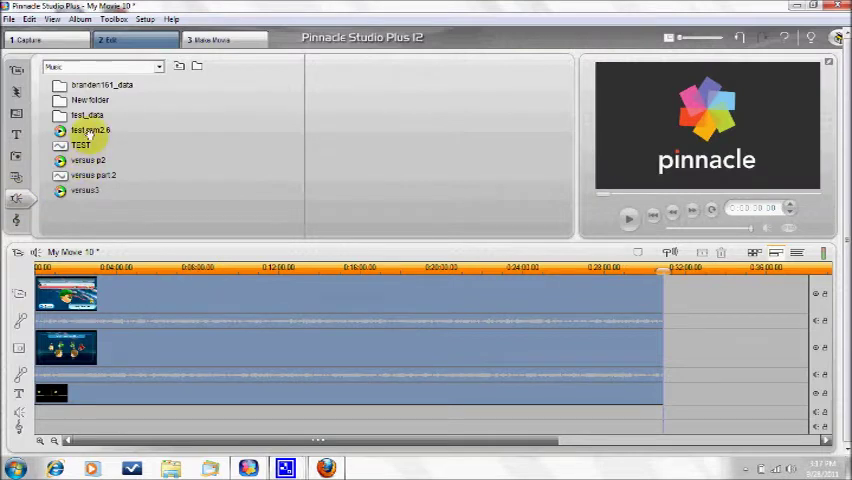
{"action": "left_click", "coordinate": [86, 191]}
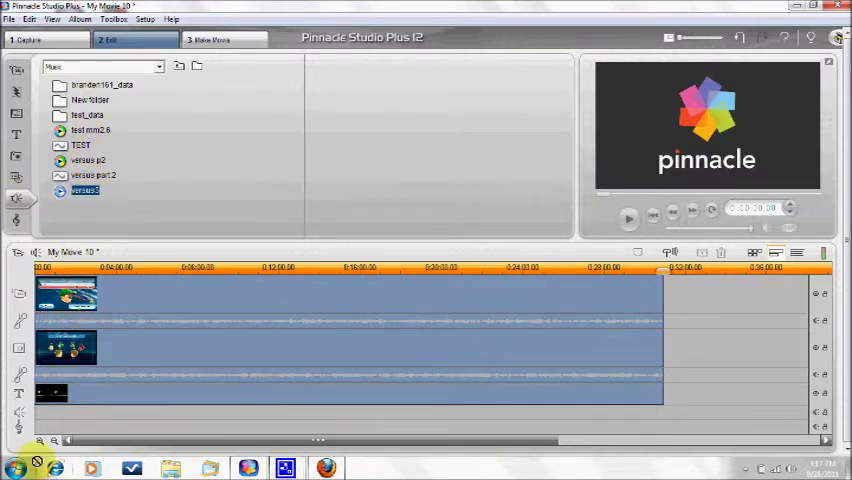
{"action": "left_click_drag", "start_coordinate": [42, 423], "coordinate": [45, 412]}
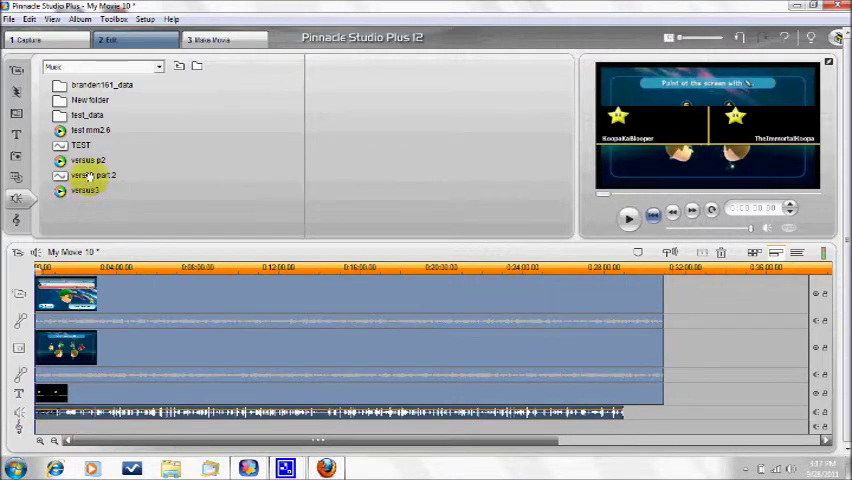
Add versus part 2 to the music track.
{"action": "mouse_move", "coordinate": [92, 175]}
{"action": "left_mouse_down"}
{"action": "mouse_move", "coordinate": [62, 352]}
{"action": "mouse_move", "coordinate": [38, 425]}
{"action": "left_mouse_up"}
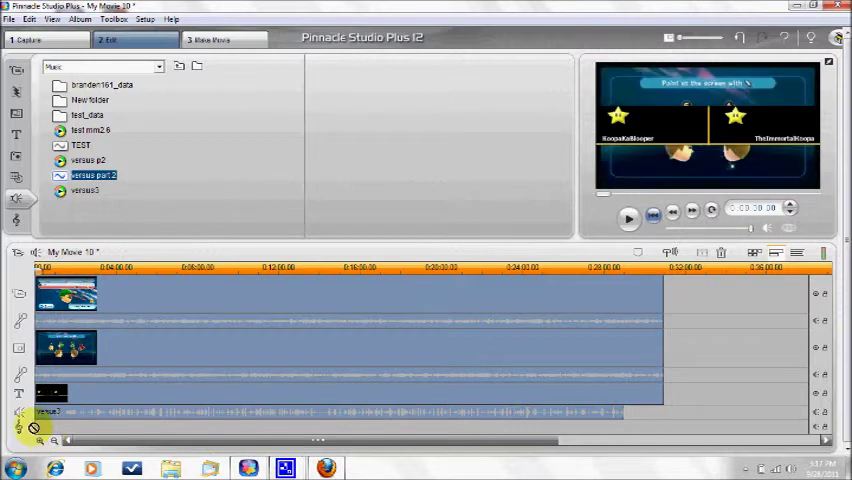
{"action": "left_click_drag", "start_coordinate": [38, 430], "coordinate": [40, 427]}
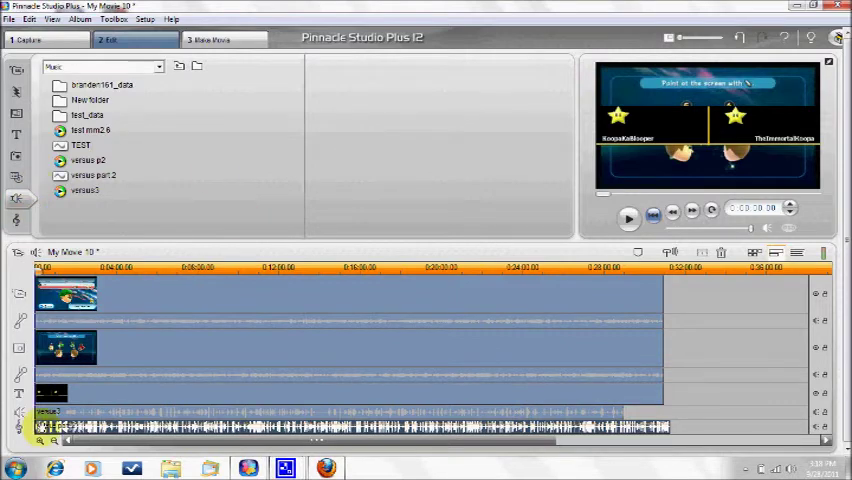
{"action": "scroll", "coordinate": [58, 393], "scroll_direction": "down", "scroll_amount": 1}
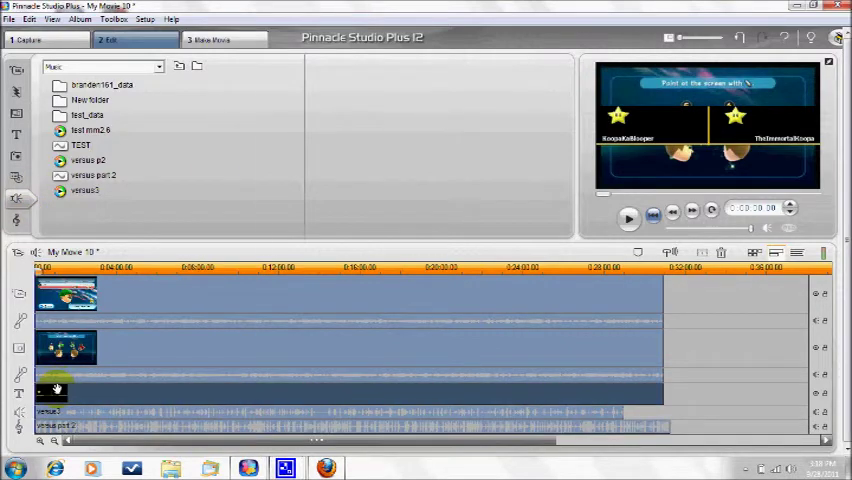
{"action": "right_click", "coordinate": [57, 388]}
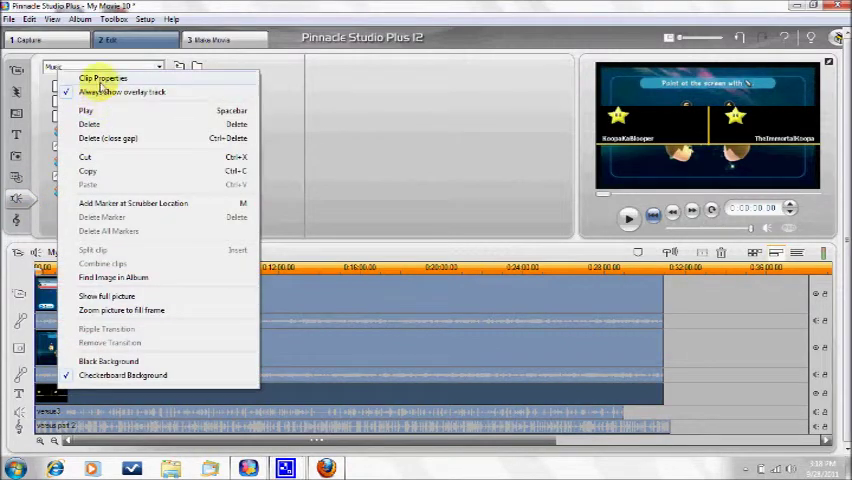
In the title clip's properties, drag the stars and player names up to the frame's top.
{"action": "left_click", "coordinate": [103, 79]}
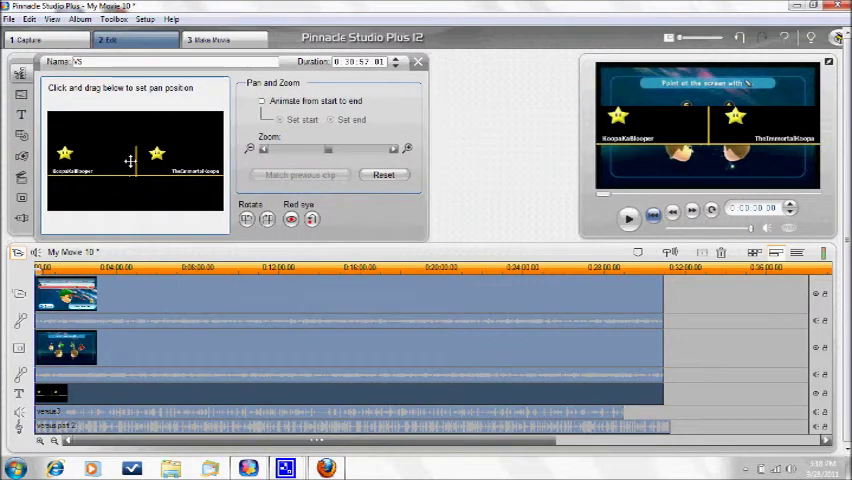
{"action": "left_click_drag", "start_coordinate": [130, 148], "coordinate": [128, 126]}
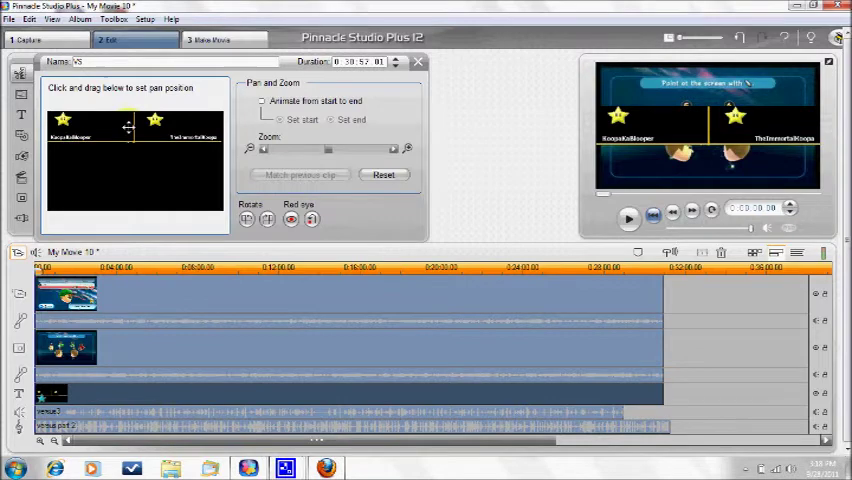
{"action": "left_click", "coordinate": [419, 63]}
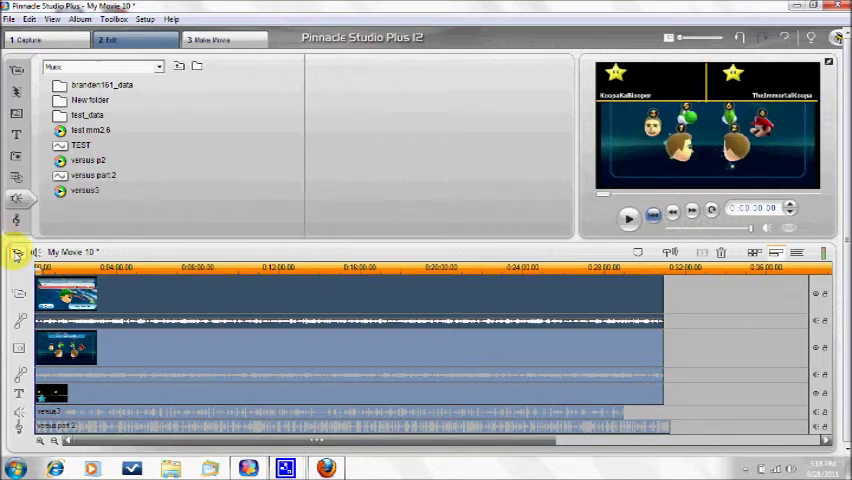
Enable picture-in-picture on the top video, crop its edge, and move it lower right.
{"action": "left_click", "coordinate": [19, 253]}
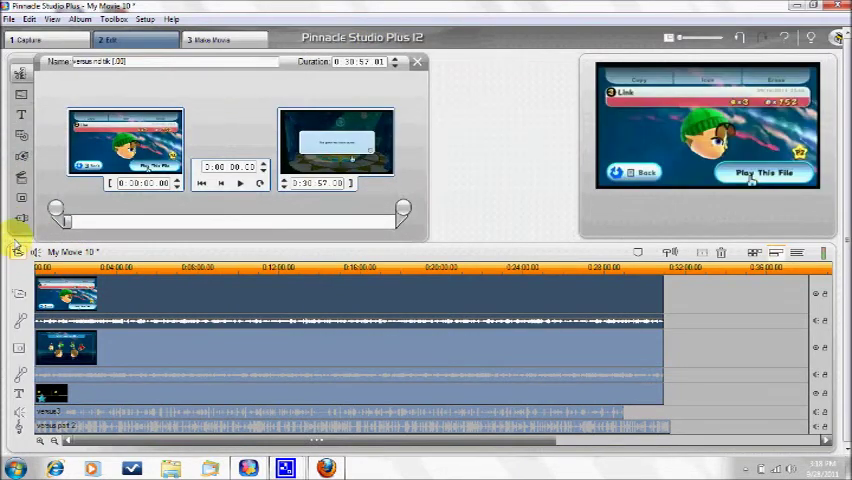
{"action": "left_click", "coordinate": [21, 205]}
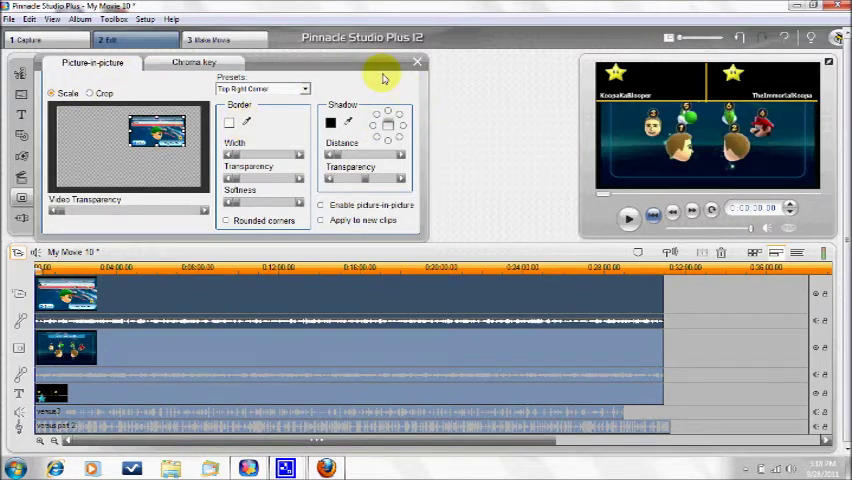
{"action": "left_click", "coordinate": [89, 94]}
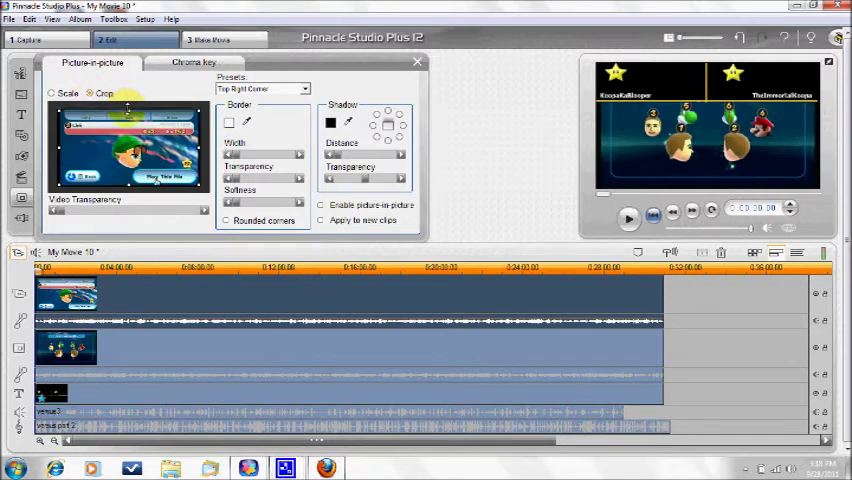
{"action": "left_click_drag", "start_coordinate": [129, 104], "coordinate": [129, 110]}
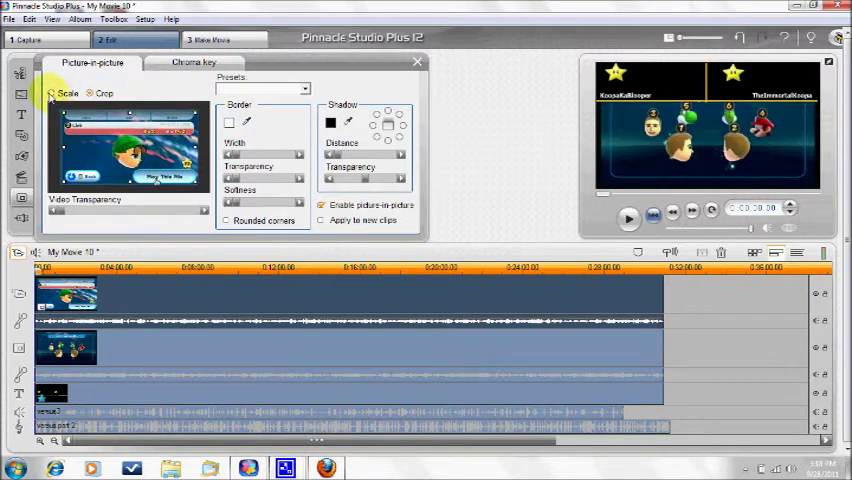
{"action": "left_click", "coordinate": [50, 94]}
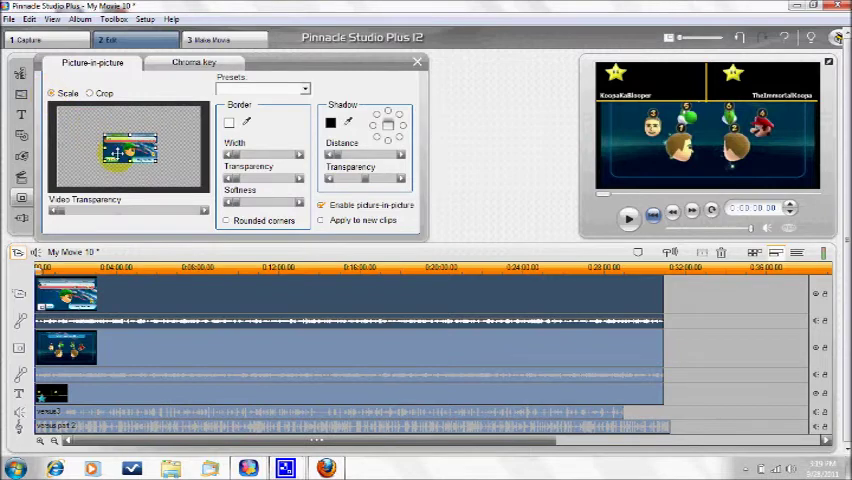
{"action": "left_click_drag", "start_coordinate": [148, 160], "coordinate": [178, 178]}
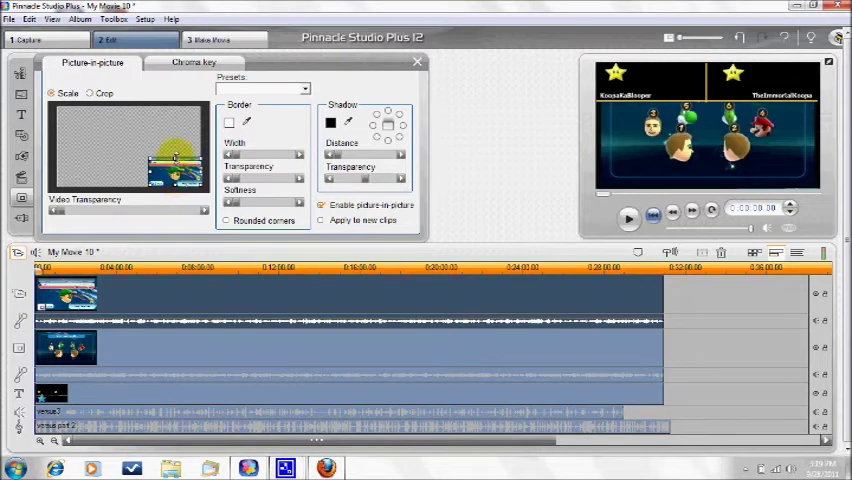
Shrink the lower clip's overlay and position it on the frame's left half.
{"action": "left_click", "coordinate": [48, 350]}
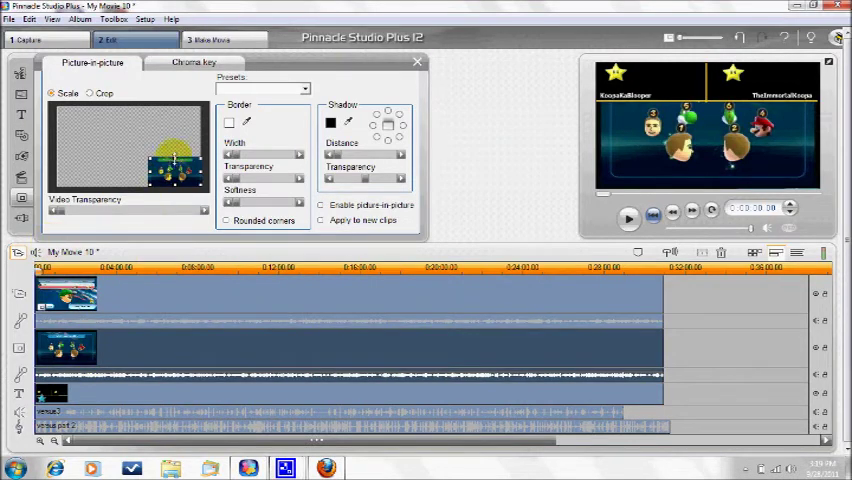
{"action": "left_click_drag", "start_coordinate": [175, 157], "coordinate": [175, 137]}
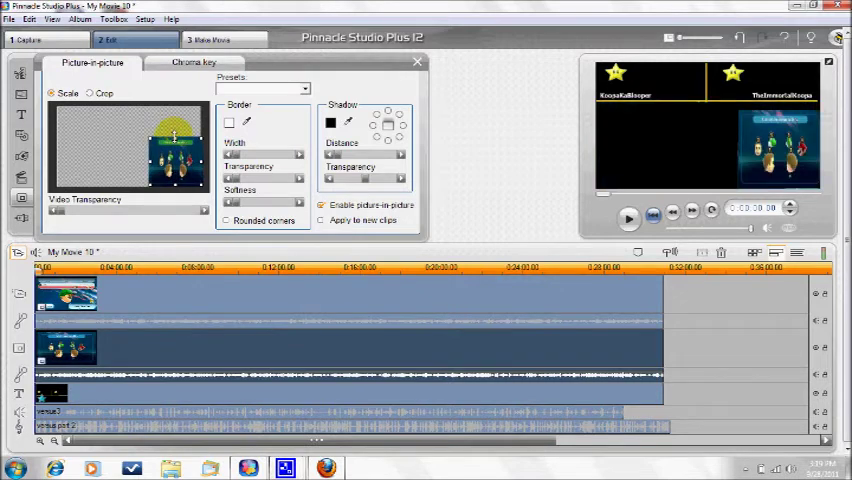
{"action": "left_click_drag", "start_coordinate": [175, 137], "coordinate": [175, 131]}
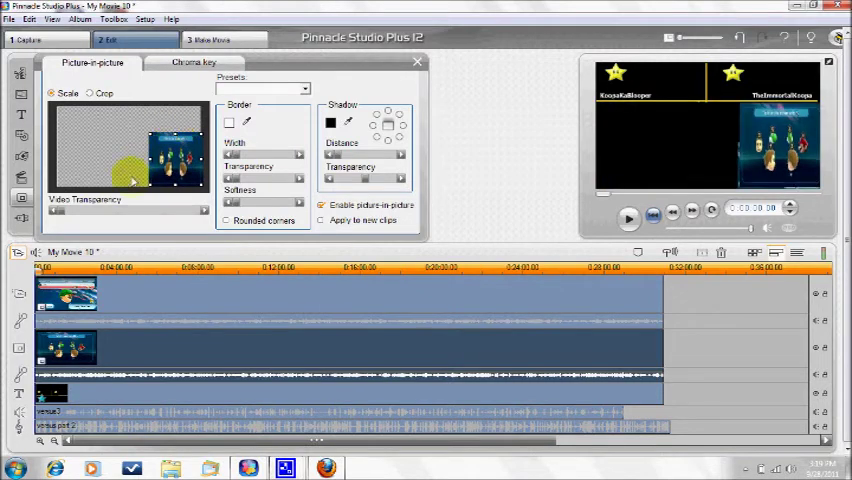
{"action": "mouse_move", "coordinate": [175, 160]}
{"action": "left_mouse_down"}
{"action": "mouse_move", "coordinate": [85, 162]}
{"action": "mouse_move", "coordinate": [85, 132]}
{"action": "left_mouse_up"}
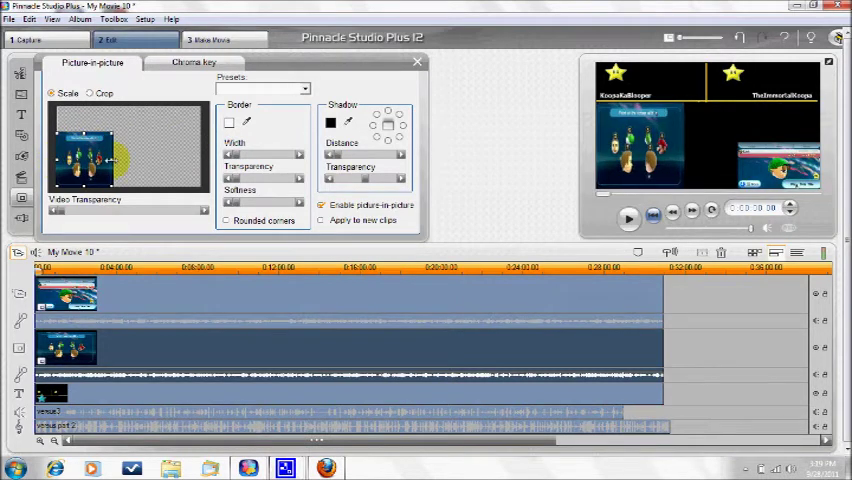
{"action": "left_click_drag", "start_coordinate": [115, 160], "coordinate": [132, 160]}
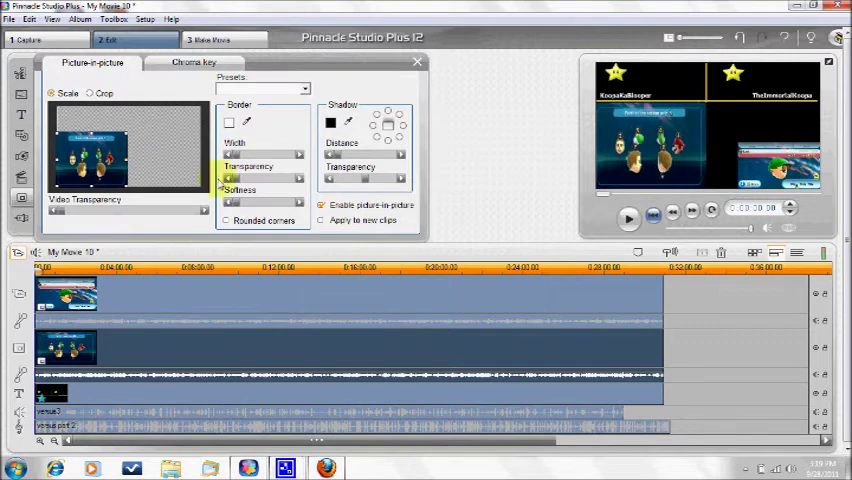
Stretch the second overlay's top and left edges to fill the right half, then close the settings.
{"action": "left_click", "coordinate": [50, 292]}
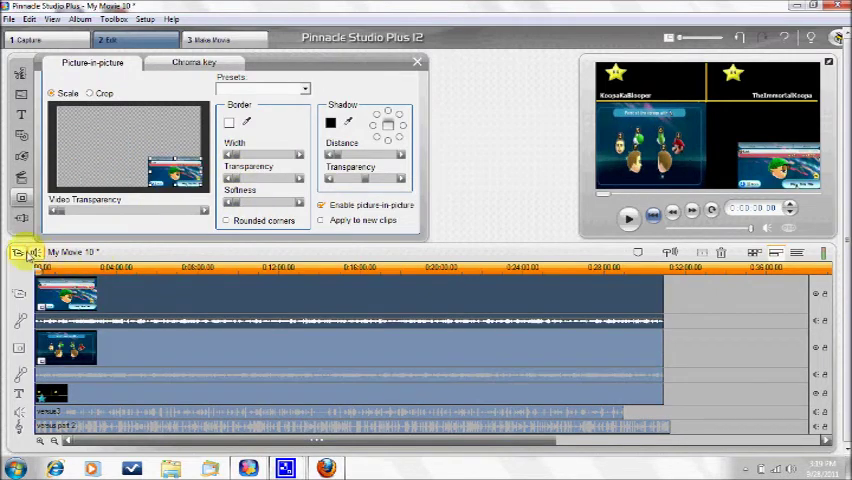
{"action": "left_click_drag", "start_coordinate": [175, 152], "coordinate": [175, 130]}
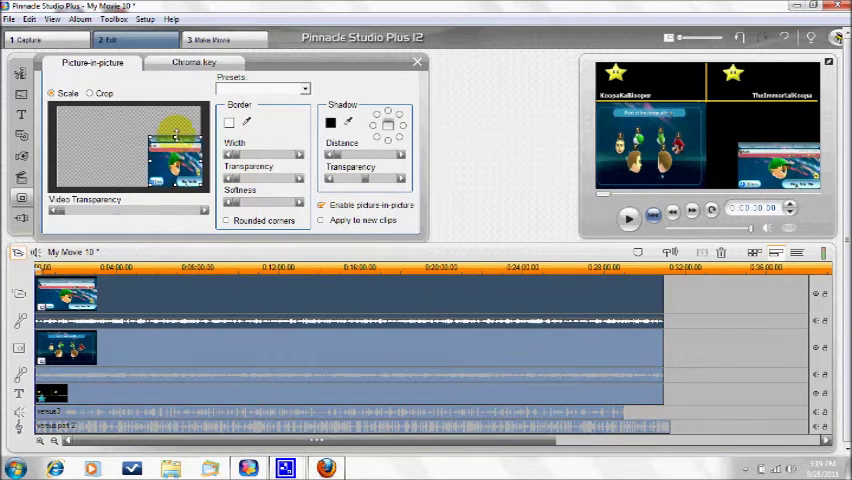
{"action": "left_click_drag", "start_coordinate": [152, 160], "coordinate": [148, 162]}
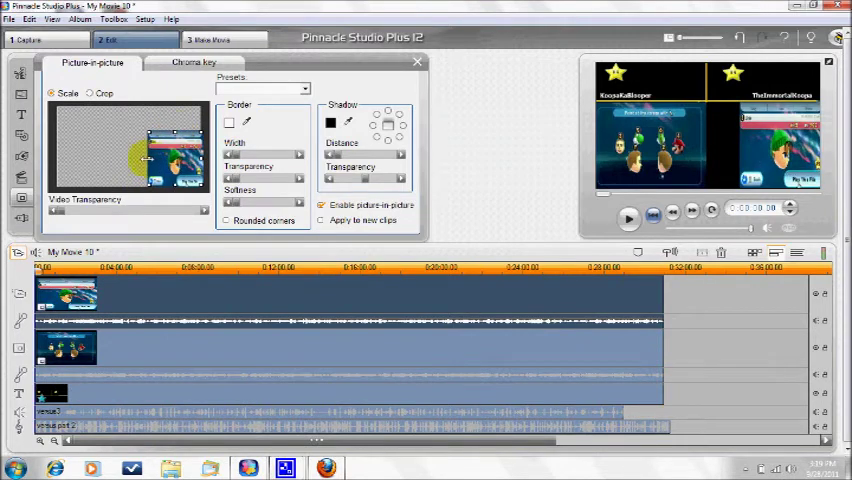
{"action": "mouse_move", "coordinate": [150, 160]}
{"action": "left_mouse_down"}
{"action": "mouse_move", "coordinate": [128, 162]}
{"action": "mouse_move", "coordinate": [160, 188]}
{"action": "left_mouse_up"}
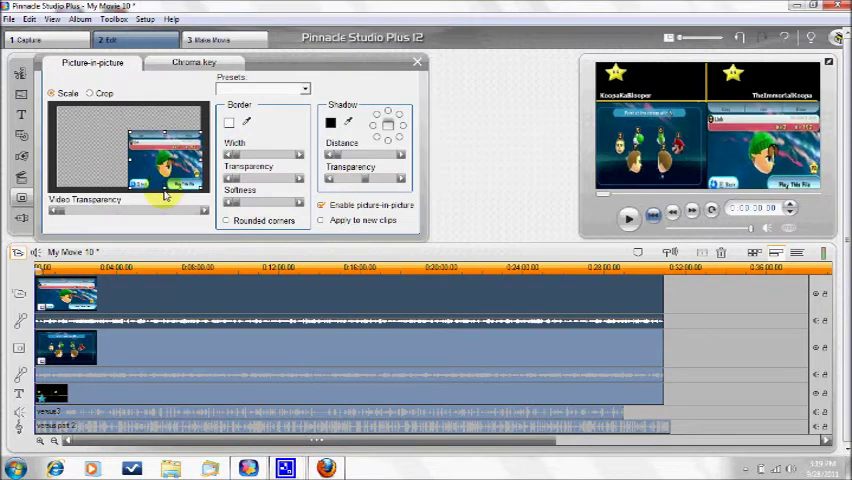
{"action": "left_click", "coordinate": [417, 62]}
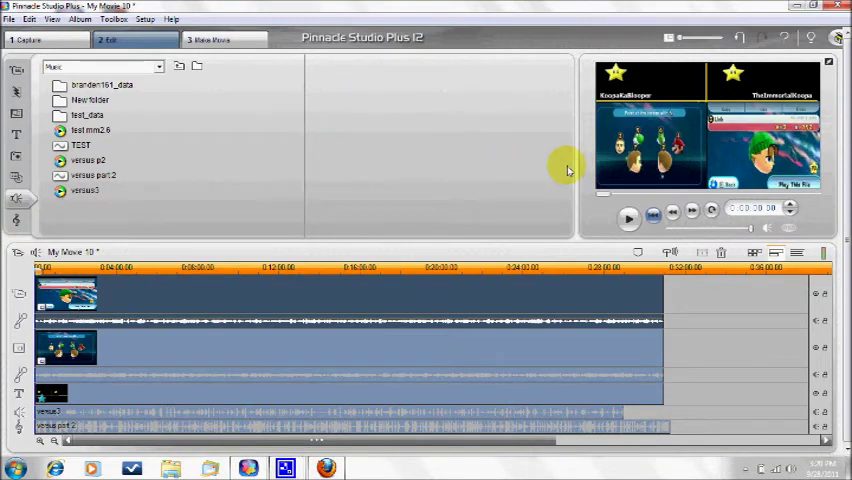
Preview the split-screen video briefly, rewind it to the start, and switch to Make Movie.
{"action": "left_click", "coordinate": [628, 216]}
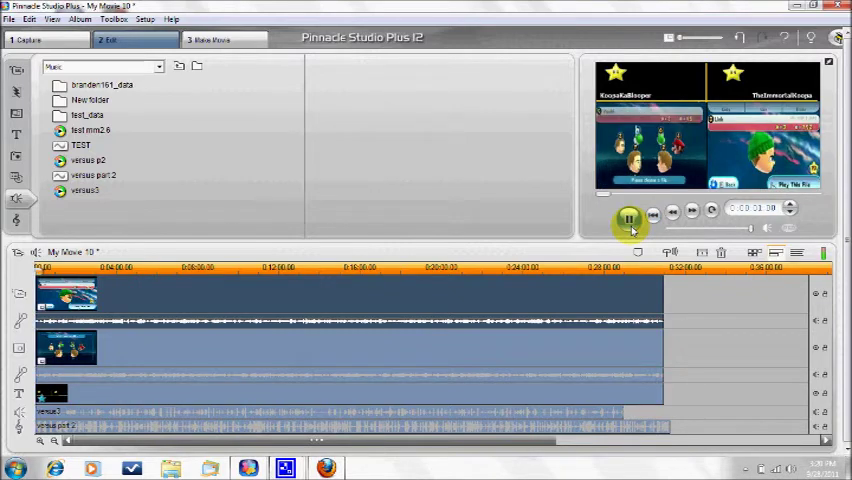
{"action": "left_click", "coordinate": [628, 216]}
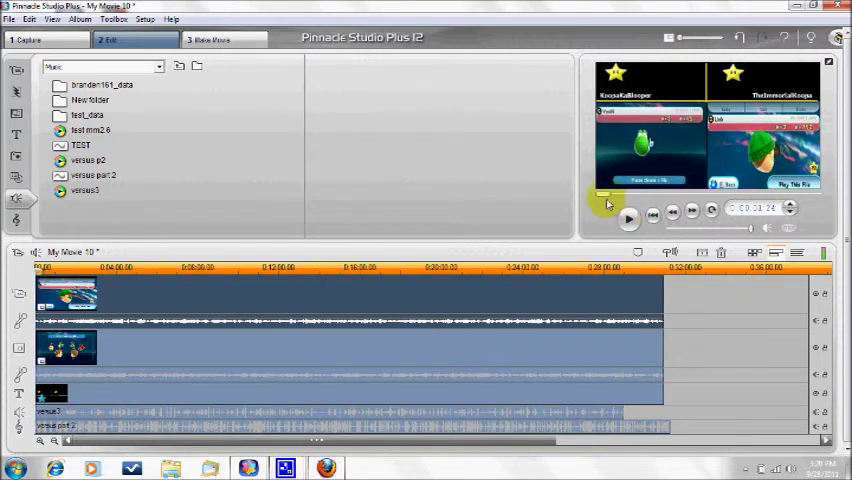
{"action": "left_click", "coordinate": [604, 197]}
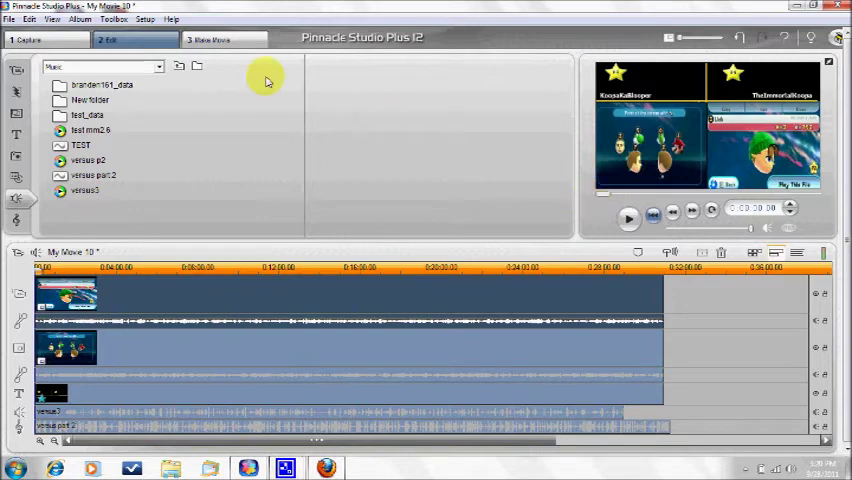
{"action": "left_click", "coordinate": [212, 40]}
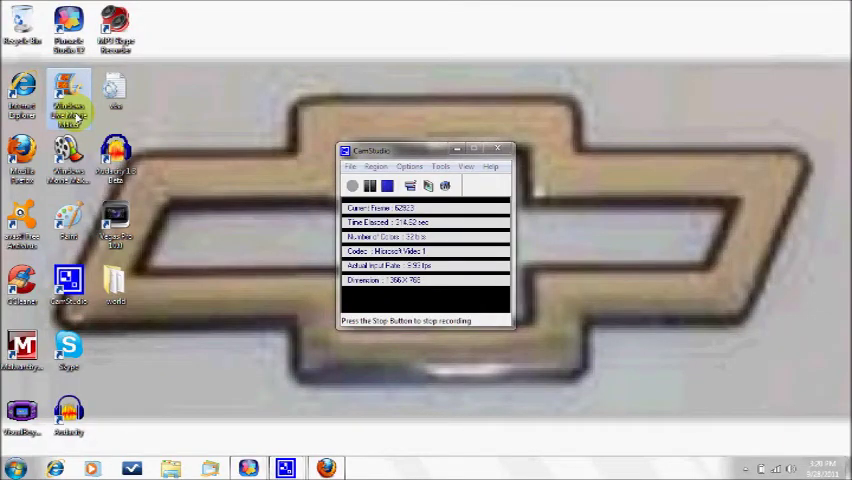
Launch Windows Live Movie Maker from its desktop icon.
{"action": "double_click", "coordinate": [70, 95]}
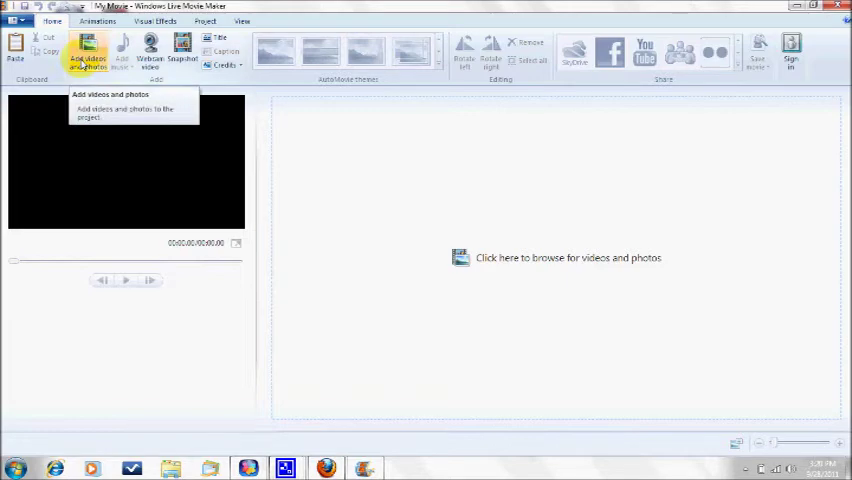
Import 'smg versus pt 2 needs compress', preview its first seconds, and insert a blank caption.
{"action": "left_click", "coordinate": [88, 55]}
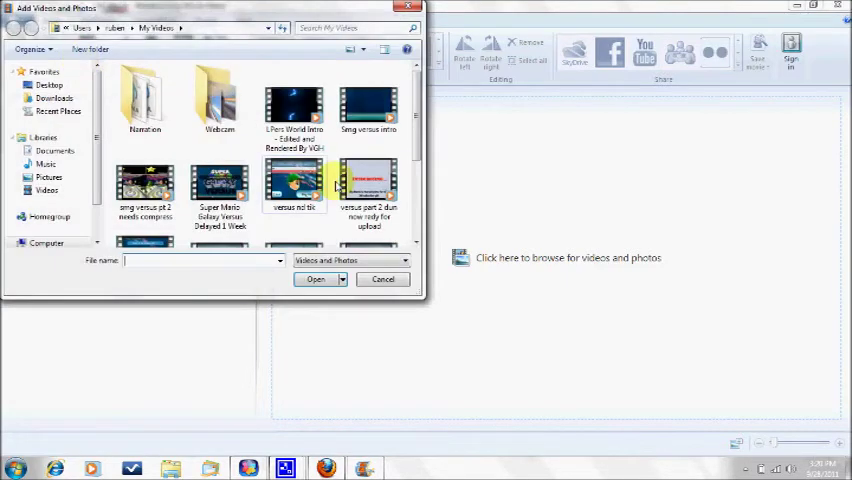
{"action": "left_click_drag", "start_coordinate": [417, 140], "coordinate": [417, 165]}
{"action": "left_click", "coordinate": [145, 148]}
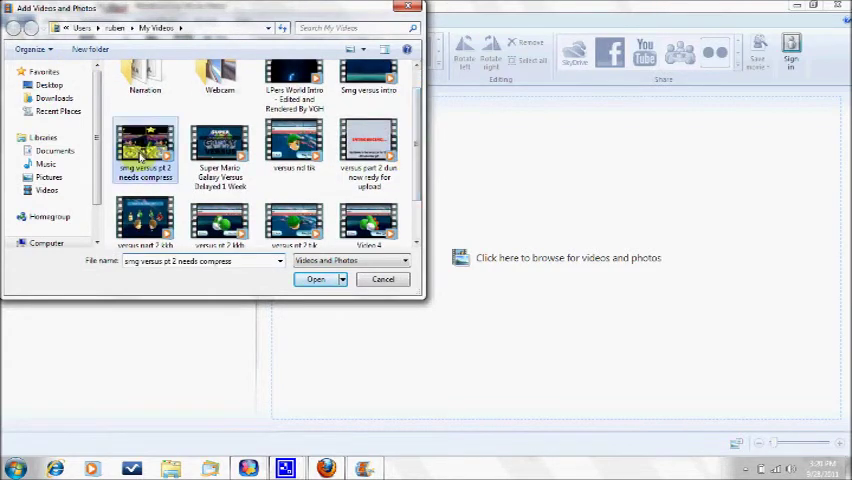
{"action": "double_click", "coordinate": [145, 148]}
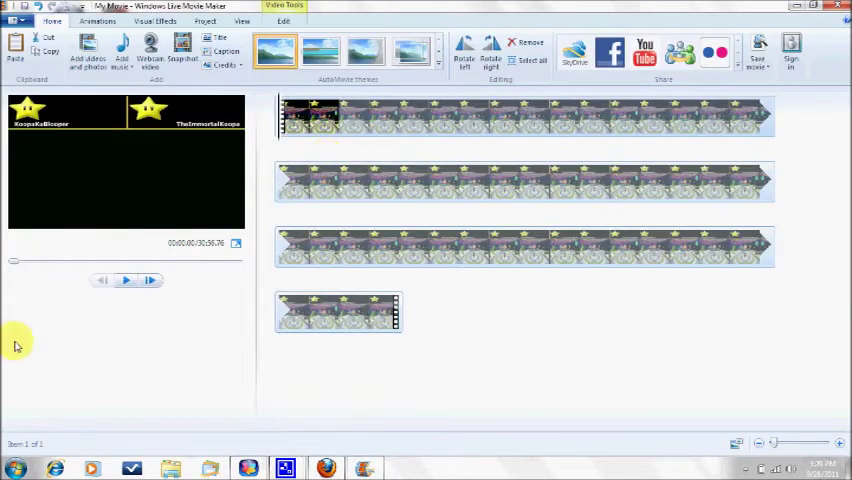
{"action": "left_click", "coordinate": [128, 283]}
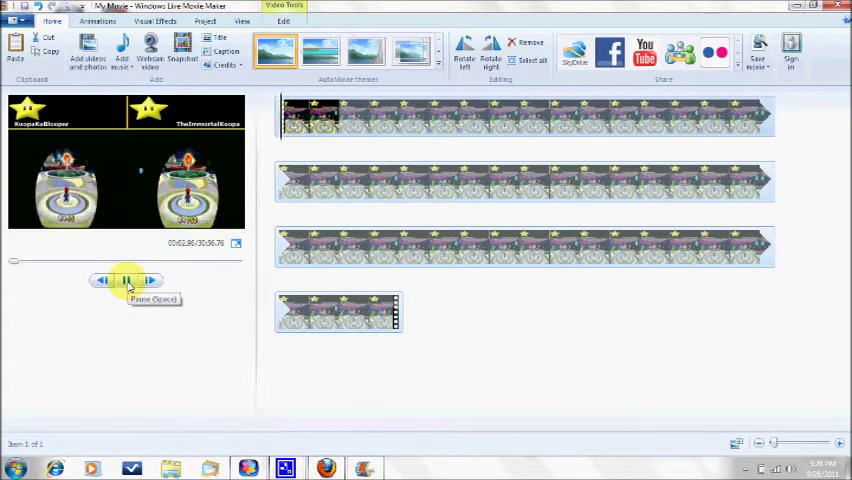
{"action": "left_click", "coordinate": [128, 283]}
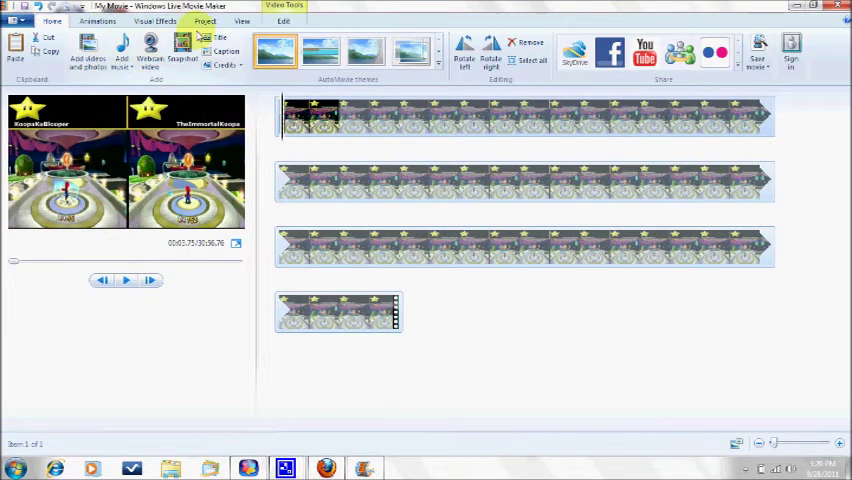
{"action": "left_click", "coordinate": [219, 40]}
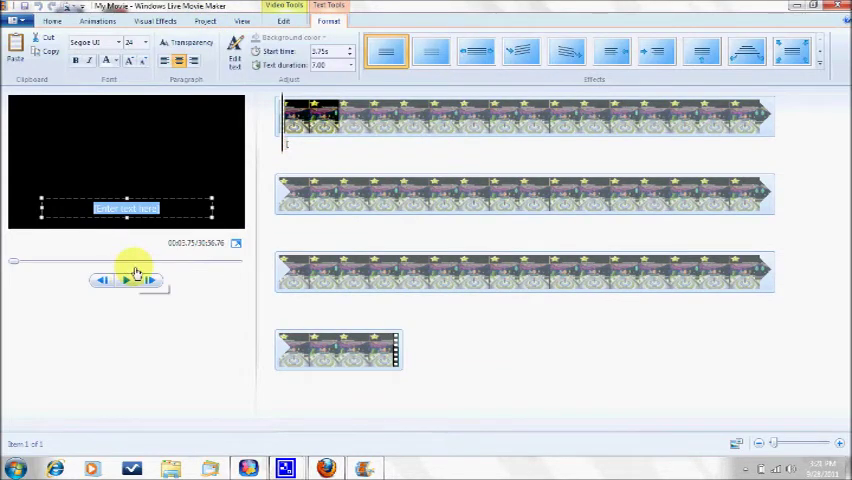
Change the caption text to '3' and lengthen how long it stays on screen.
{"action": "key", "text": "Delete"}
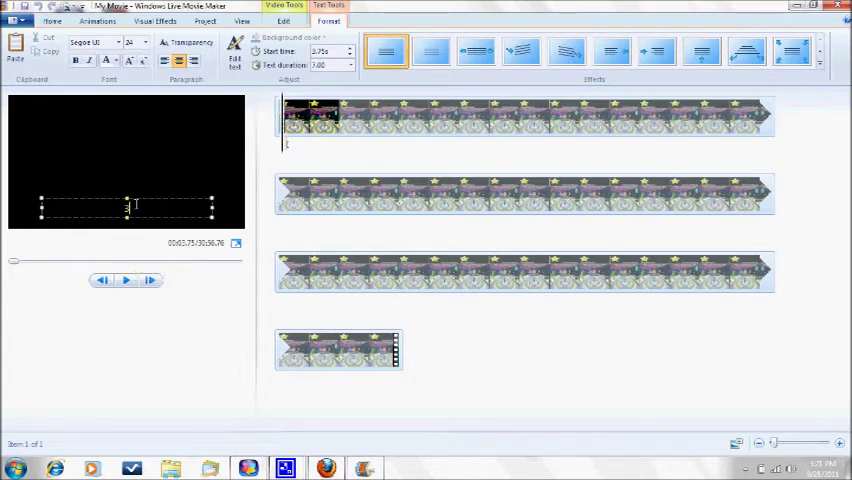
{"action": "left_click", "coordinate": [349, 64]}
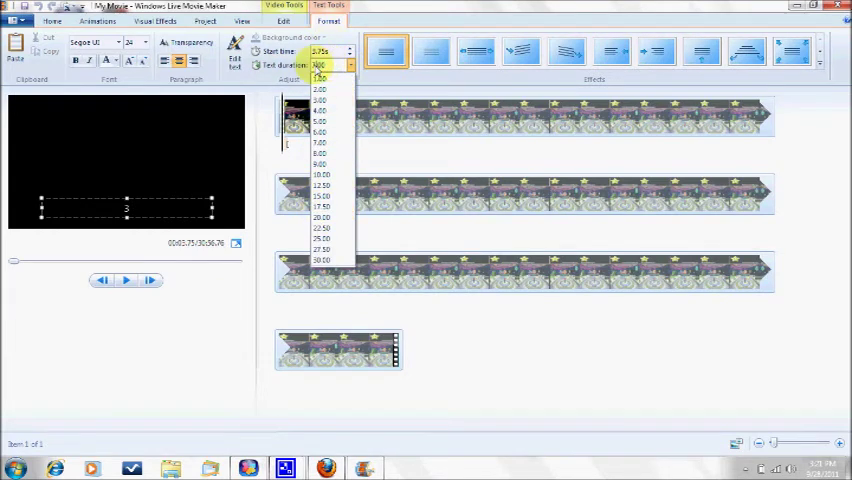
{"action": "type", "text": "200"}
{"action": "key", "text": "Return"}
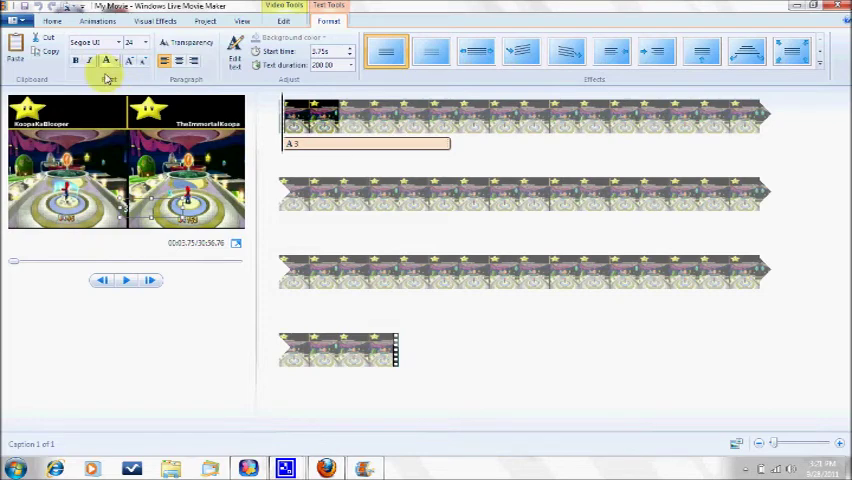
Make the '3' caption bold at size 48, move it to the top, and play it back.
{"action": "left_click", "coordinate": [145, 43]}
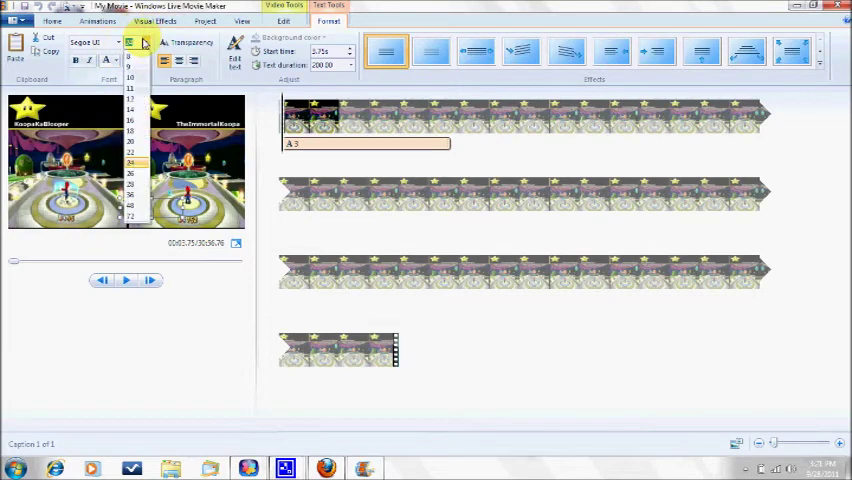
{"action": "left_click", "coordinate": [132, 205]}
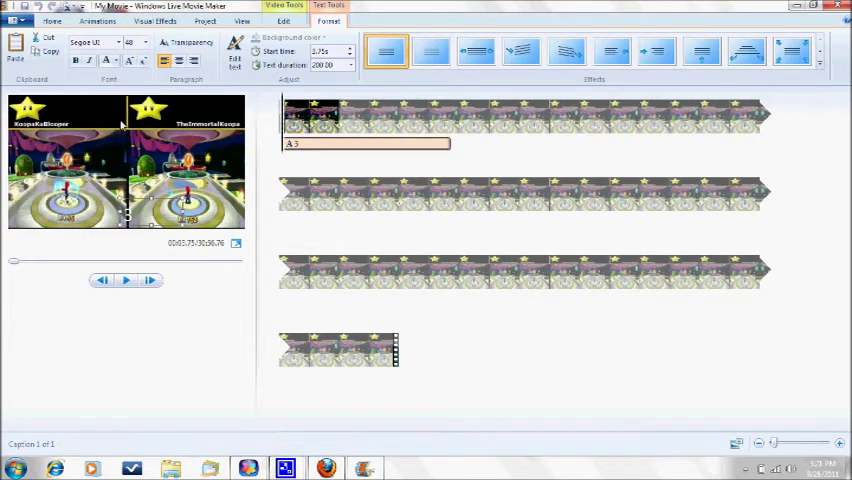
{"action": "left_click", "coordinate": [77, 60]}
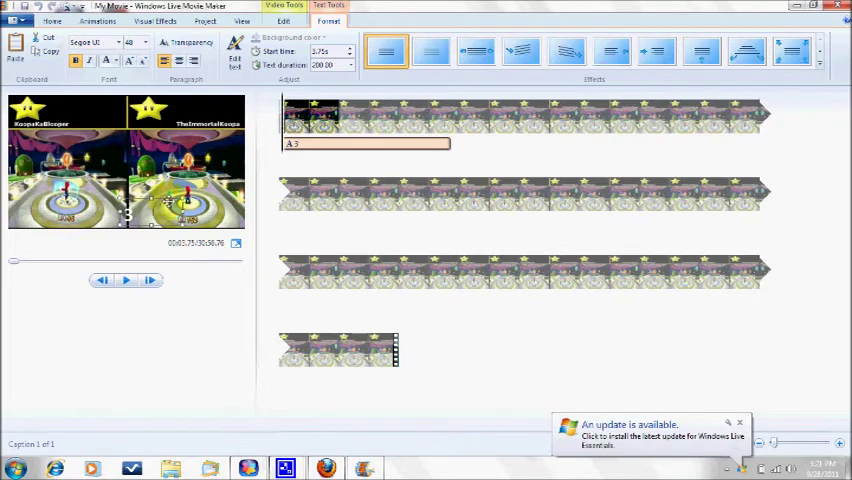
{"action": "left_click_drag", "start_coordinate": [170, 200], "coordinate": [100, 120]}
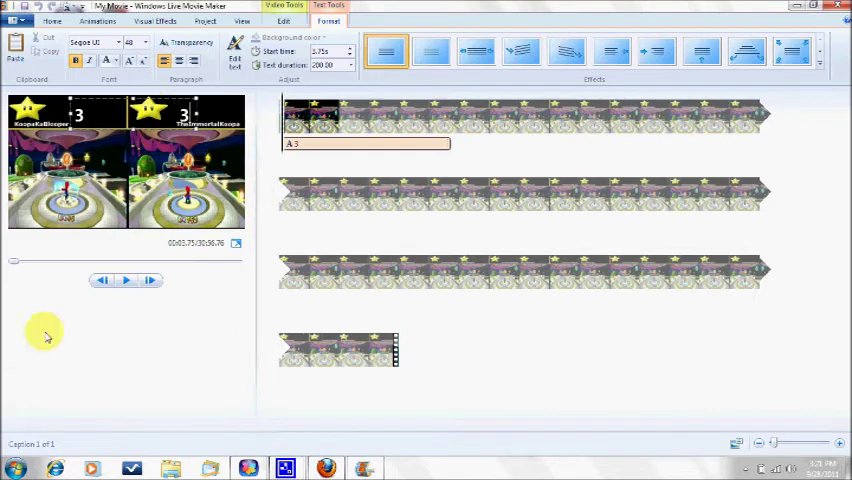
{"action": "left_click", "coordinate": [125, 281]}
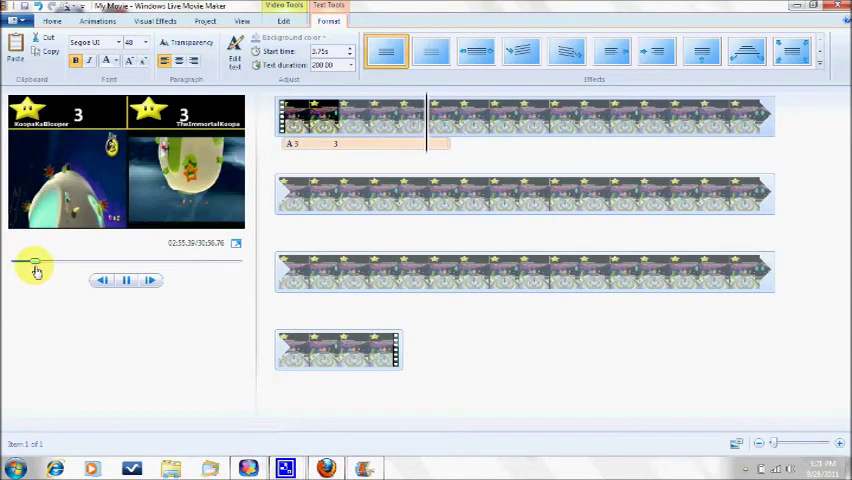
{"action": "left_click_drag", "start_coordinate": [35, 272], "coordinate": [43, 268]}
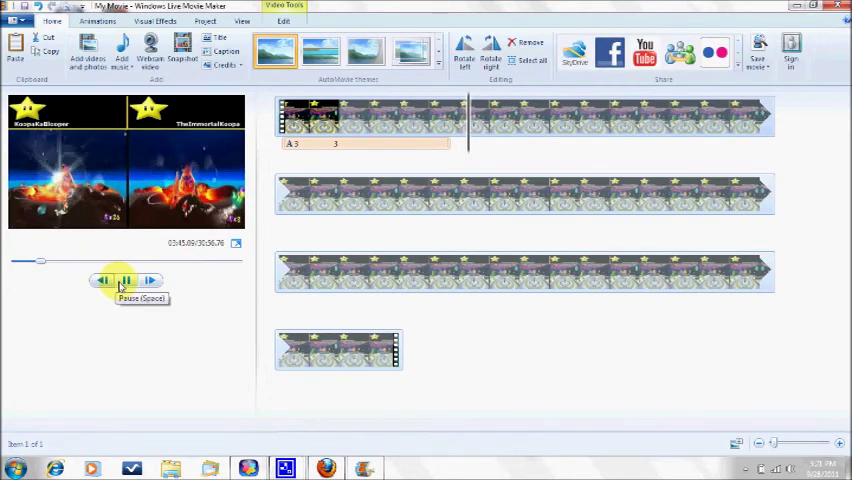
Pause at the next star collection near 04:26 and add a new caption there.
{"action": "left_click_drag", "start_coordinate": [42, 262], "coordinate": [48, 266]}
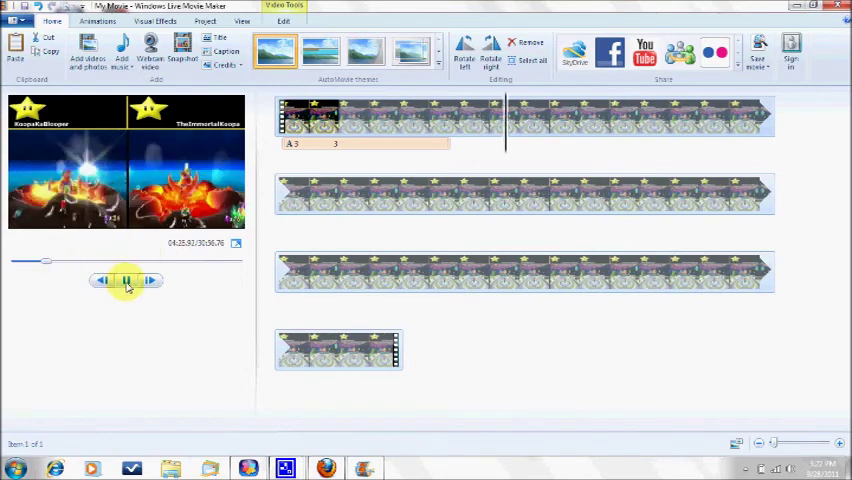
{"action": "left_click", "coordinate": [126, 280]}
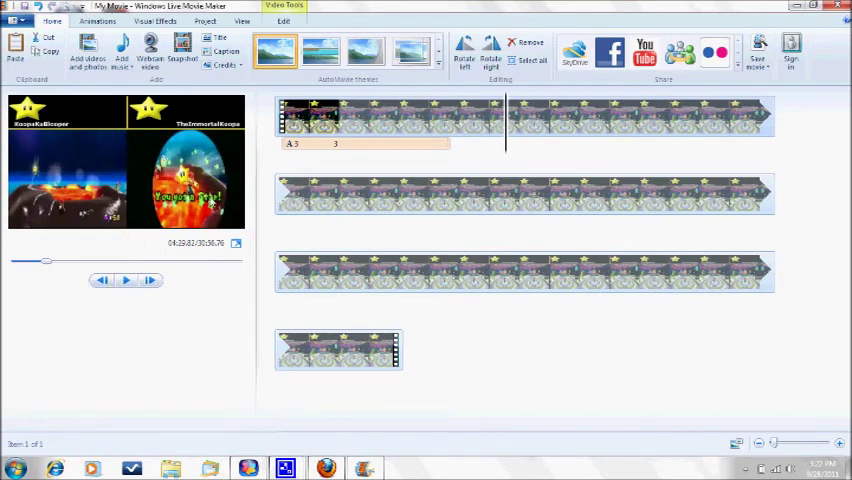
{"action": "left_click", "coordinate": [222, 52]}
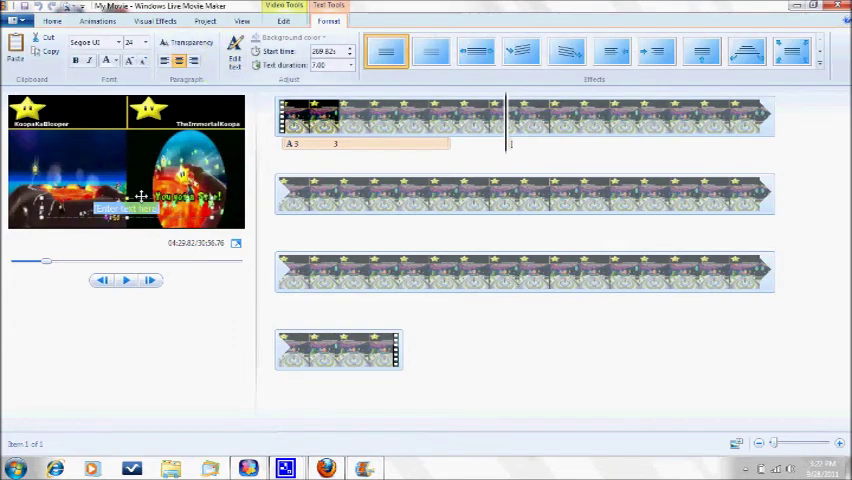
Create a bold size-48 '4' caption at the top, then open Save movie from Home.
{"action": "key", "text": "BackSpace"}
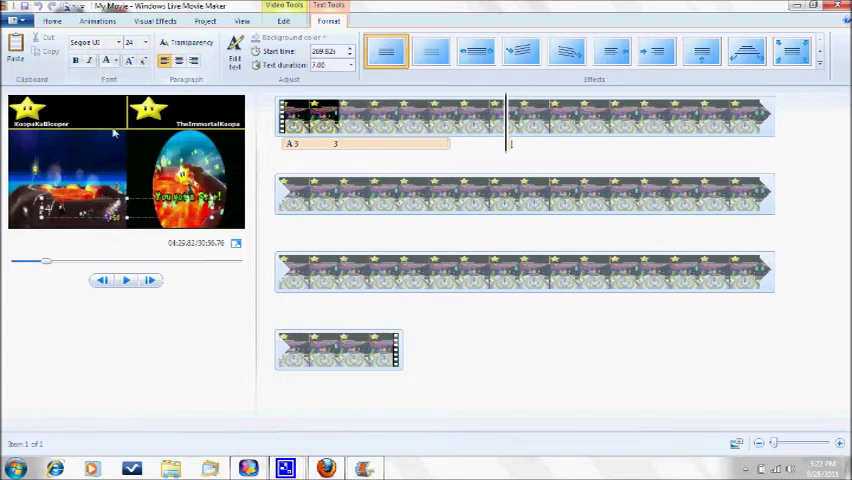
{"action": "left_click", "coordinate": [75, 62]}
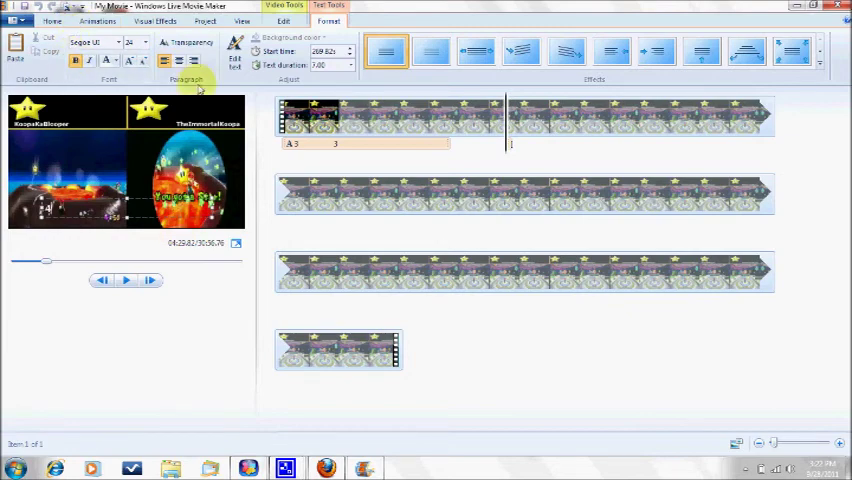
{"action": "left_click", "coordinate": [145, 43]}
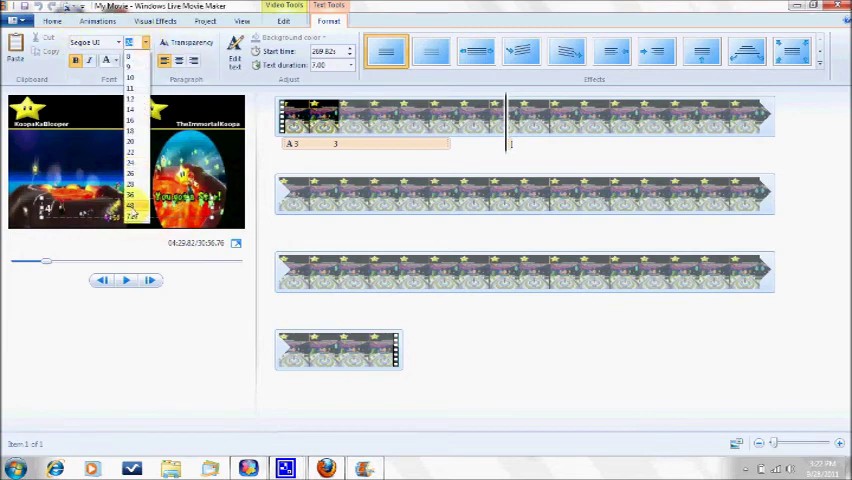
{"action": "left_click", "coordinate": [132, 207]}
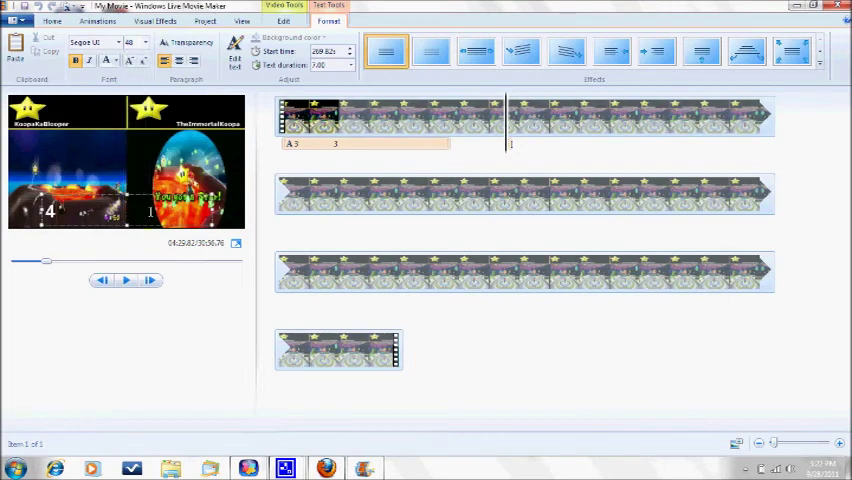
{"action": "left_click_drag", "start_coordinate": [155, 192], "coordinate": [192, 96]}
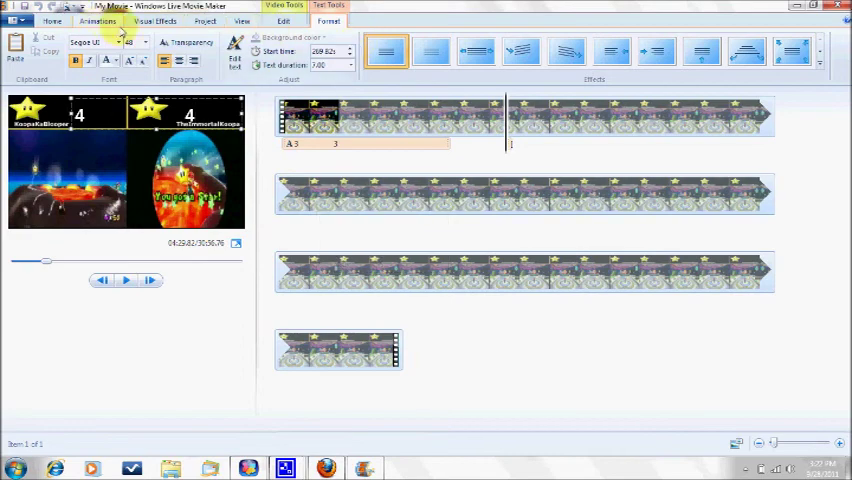
{"action": "left_click", "coordinate": [52, 21]}
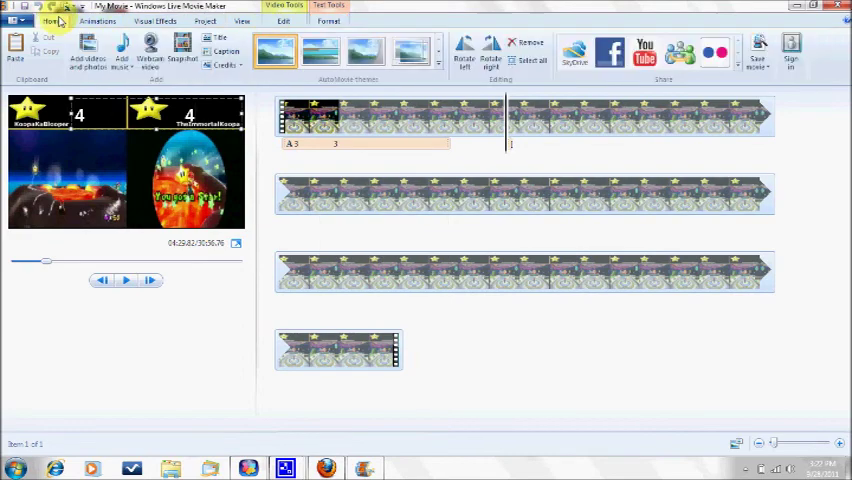
{"action": "left_click", "coordinate": [757, 68]}
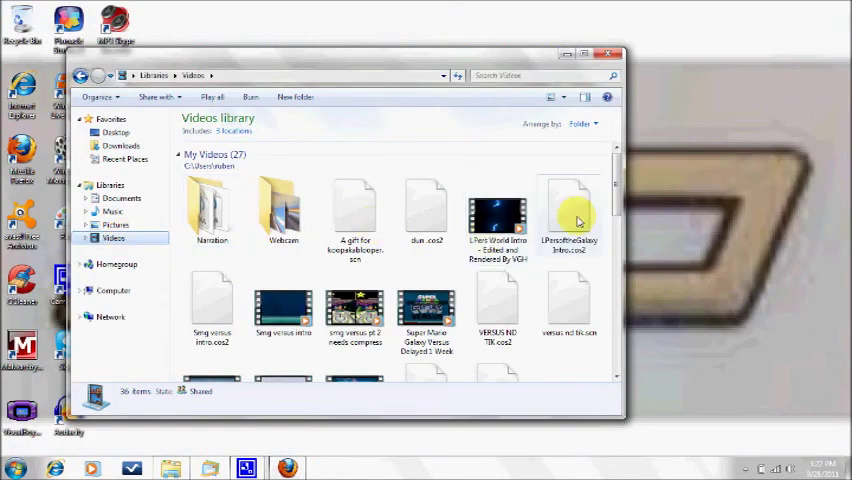
{"action": "left_click_drag", "start_coordinate": [615, 195], "coordinate": [617, 250]}
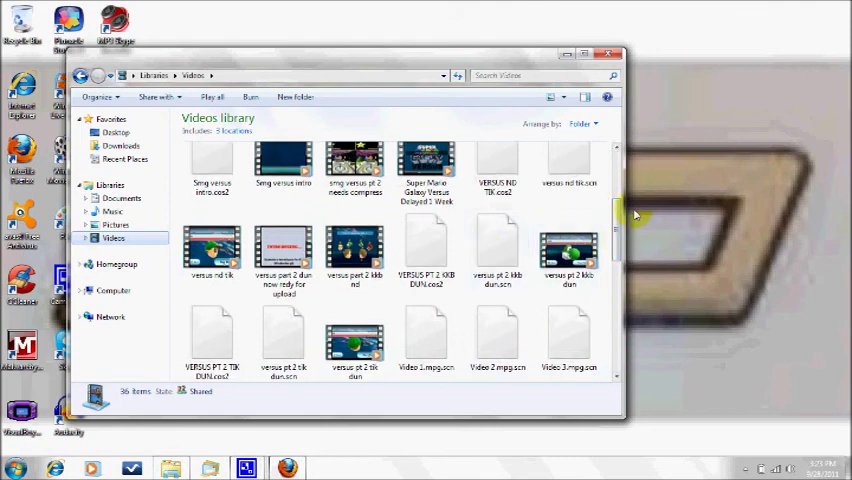
Play 'versus part 2 dun now redy for upload' from the Videos library and skip ahead.
{"action": "left_click", "coordinate": [283, 255]}
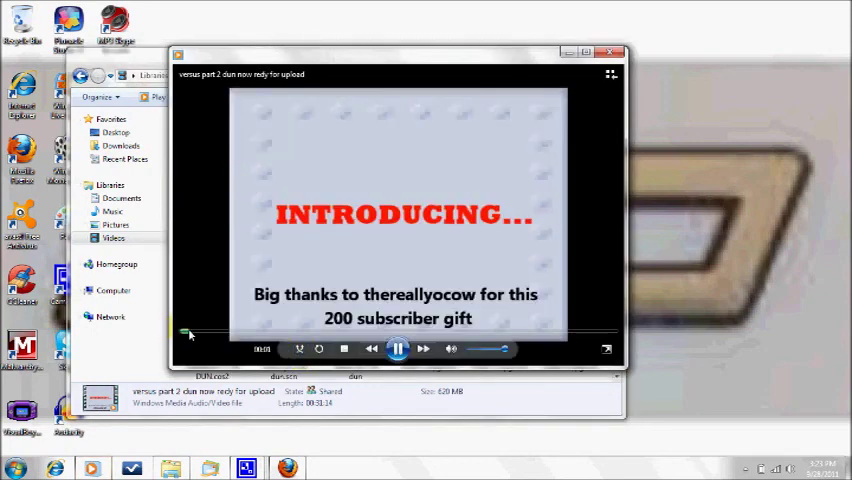
{"action": "left_click", "coordinate": [190, 333]}
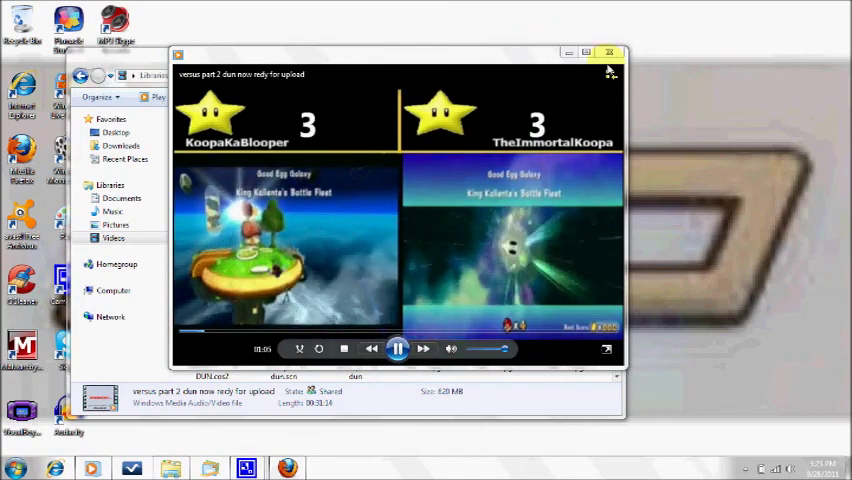
Watch the video full screen, pause it, then close Media Player and the Videos library.
{"action": "left_click", "coordinate": [587, 52]}
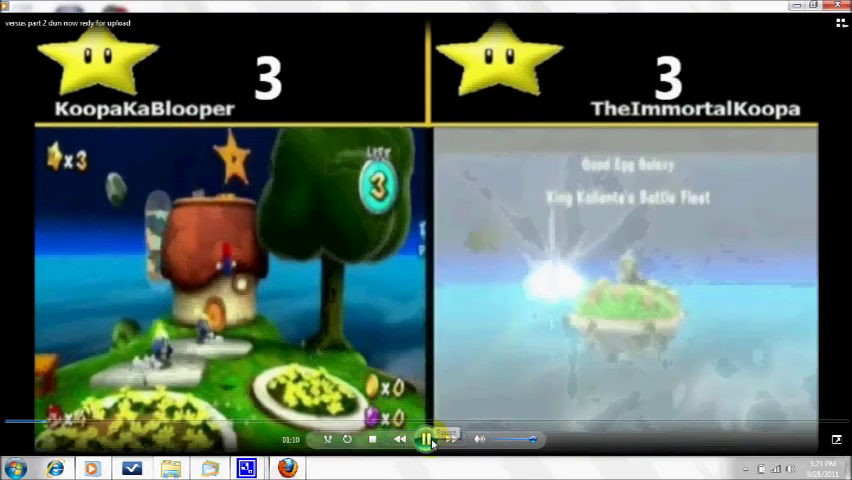
{"action": "left_click", "coordinate": [425, 439]}
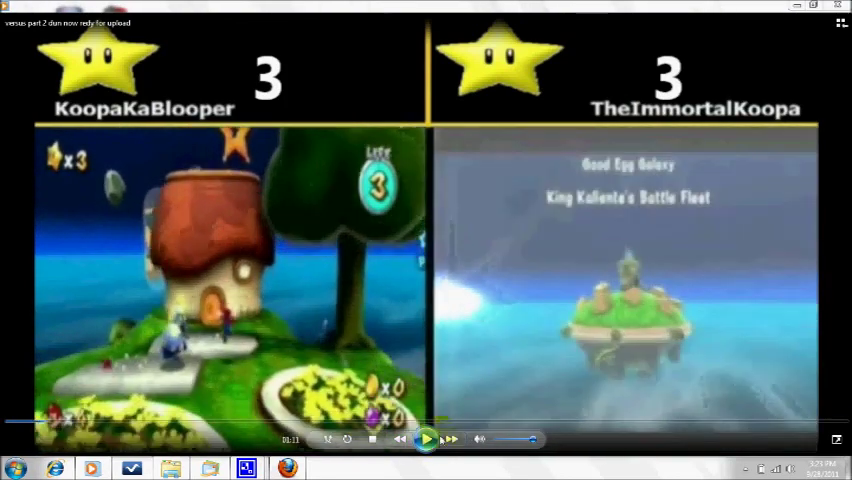
{"action": "left_click", "coordinate": [793, 12]}
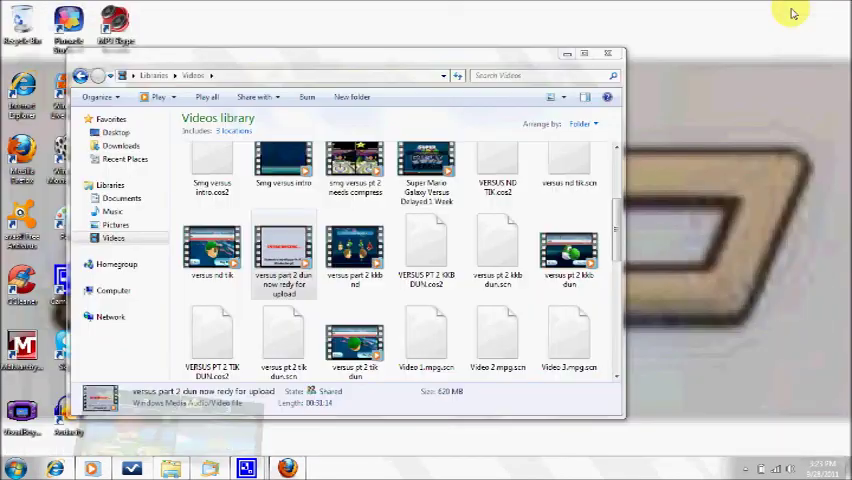
{"action": "left_click", "coordinate": [609, 53]}
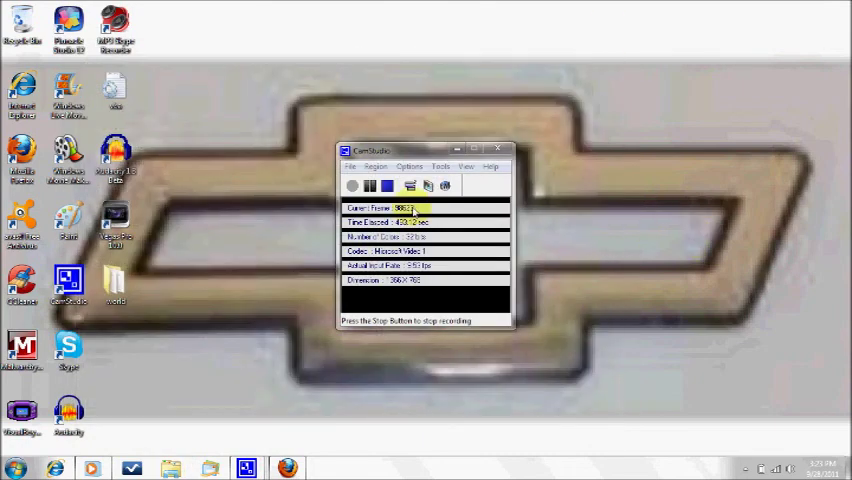